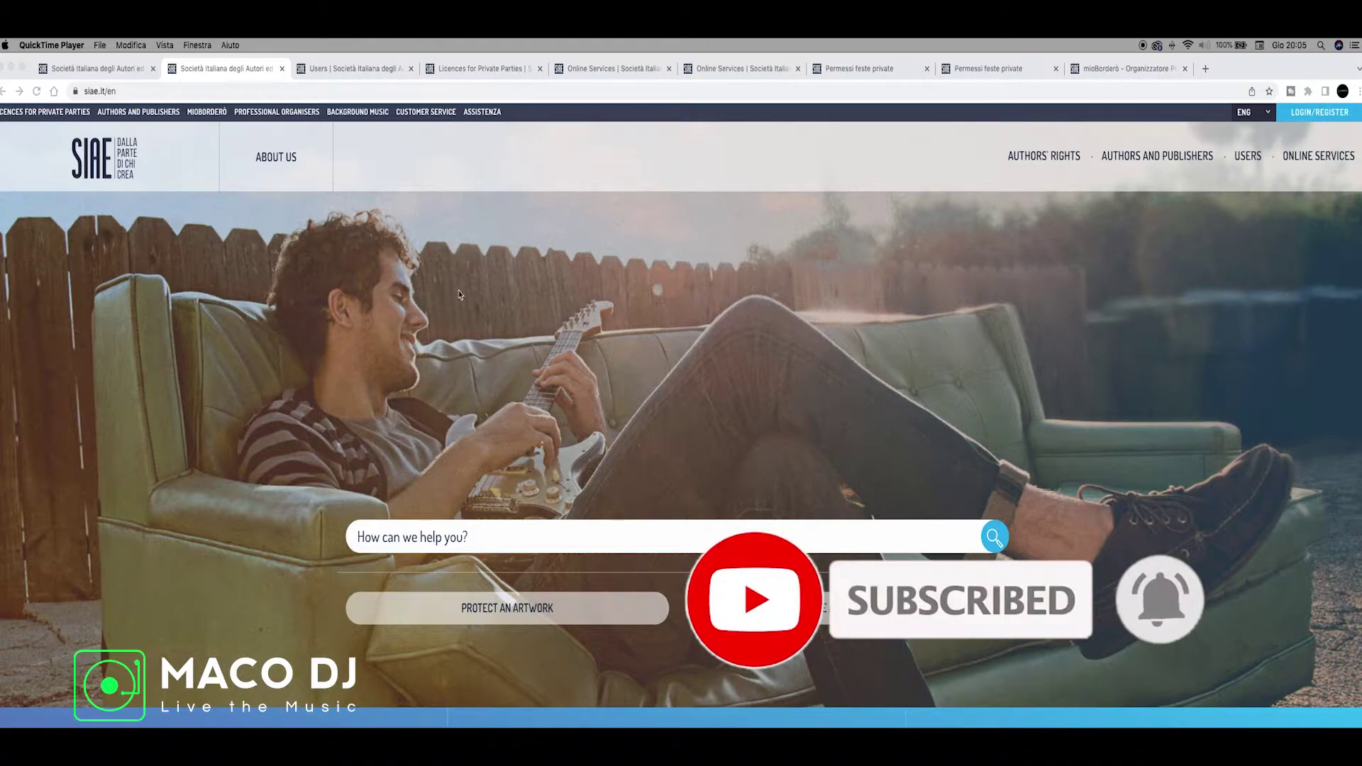
Step: Go to SIAE's Licences for Private Parties page, highlight its explanation, and open the FP_feste_private_2021 tariff PDF
left_click(586, 346)
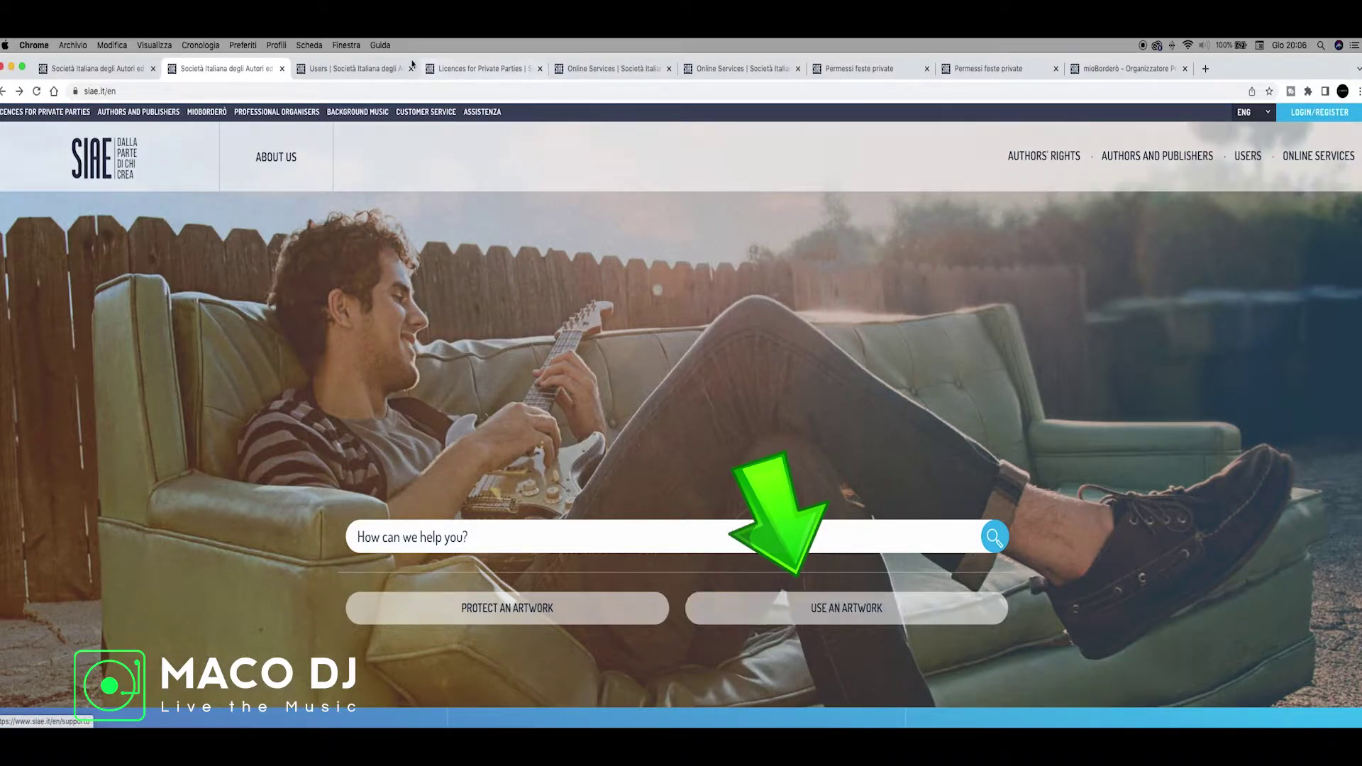
left_click(375, 71)
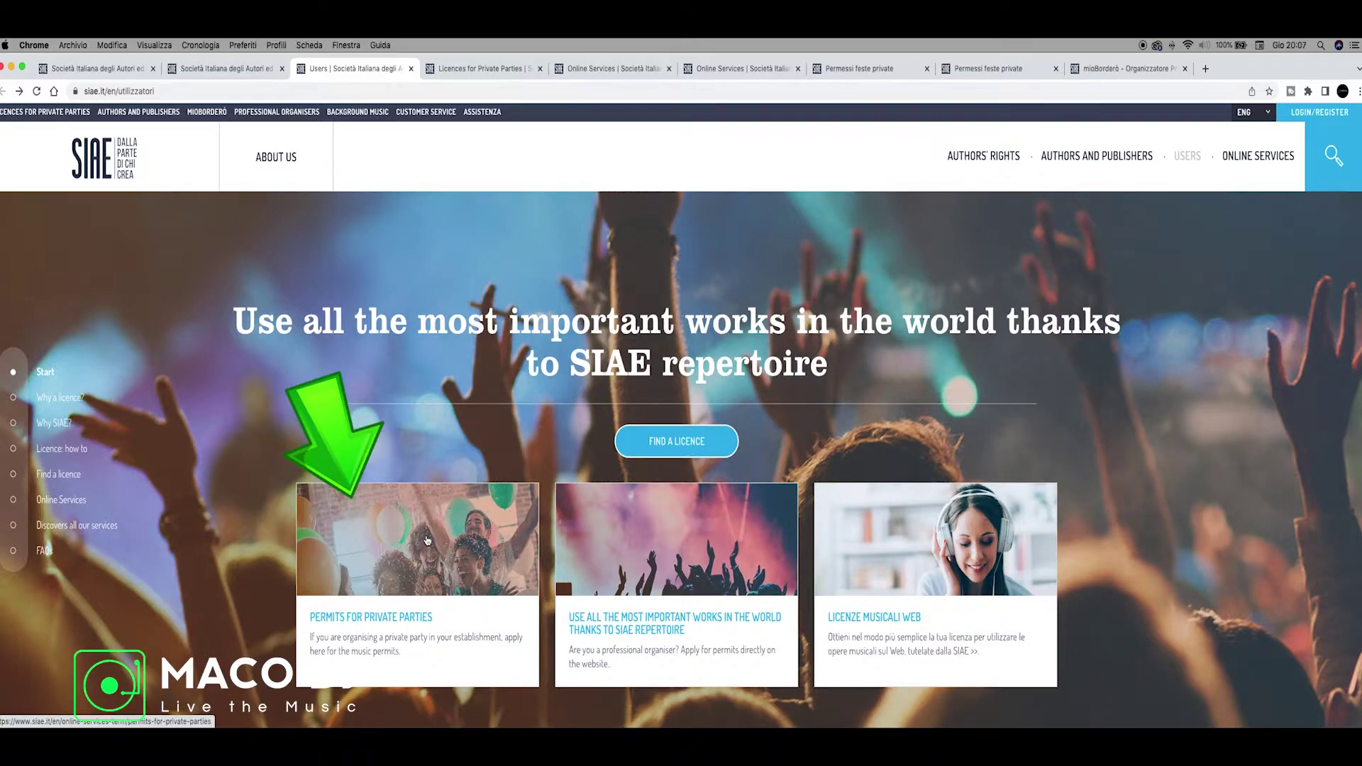
left_click(481, 68)
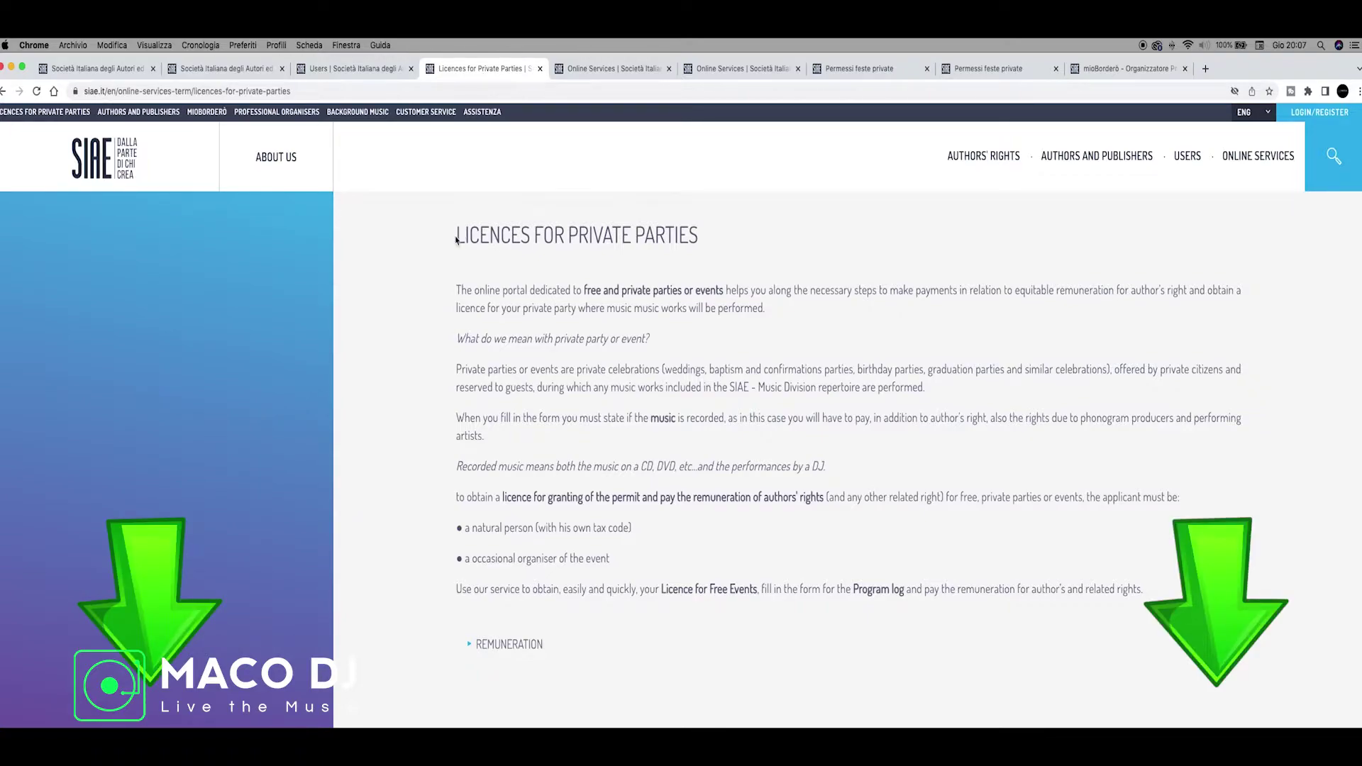
left_click_drag(459, 235, 730, 237)
left_click(727, 245)
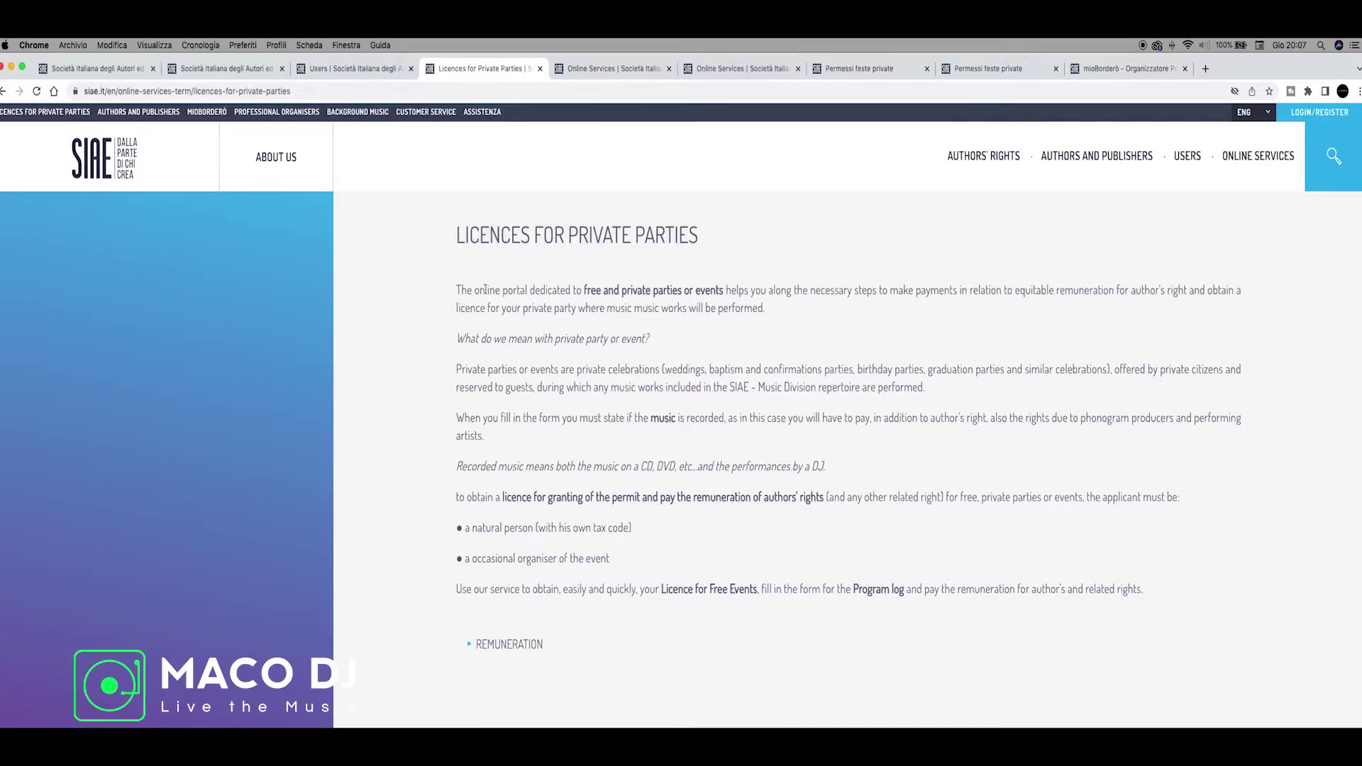
left_click_drag(454, 291, 891, 645)
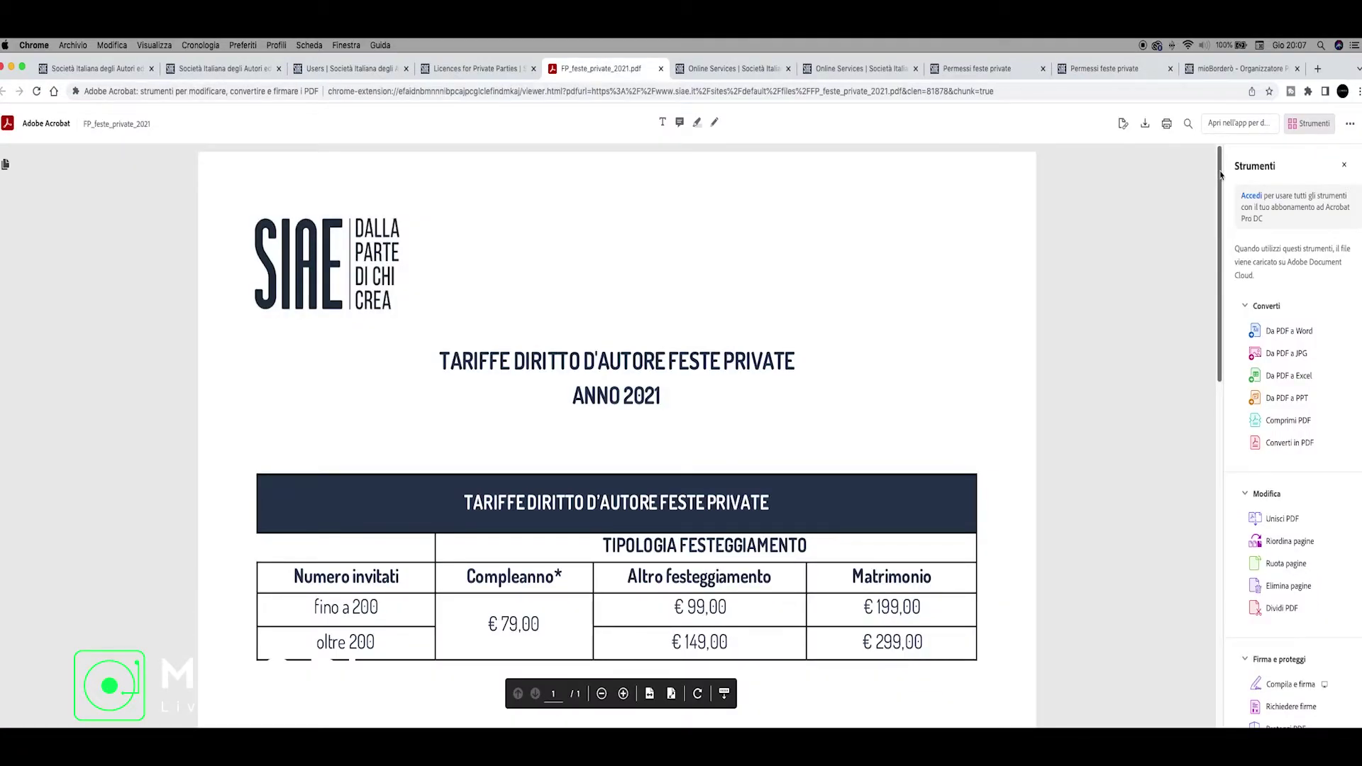
left_click_drag(1221, 175, 1190, 128)
Step: Move from the SIAE Online Services login page to the 'Inserisci le informazioni principali' registration form
left_click(735, 69)
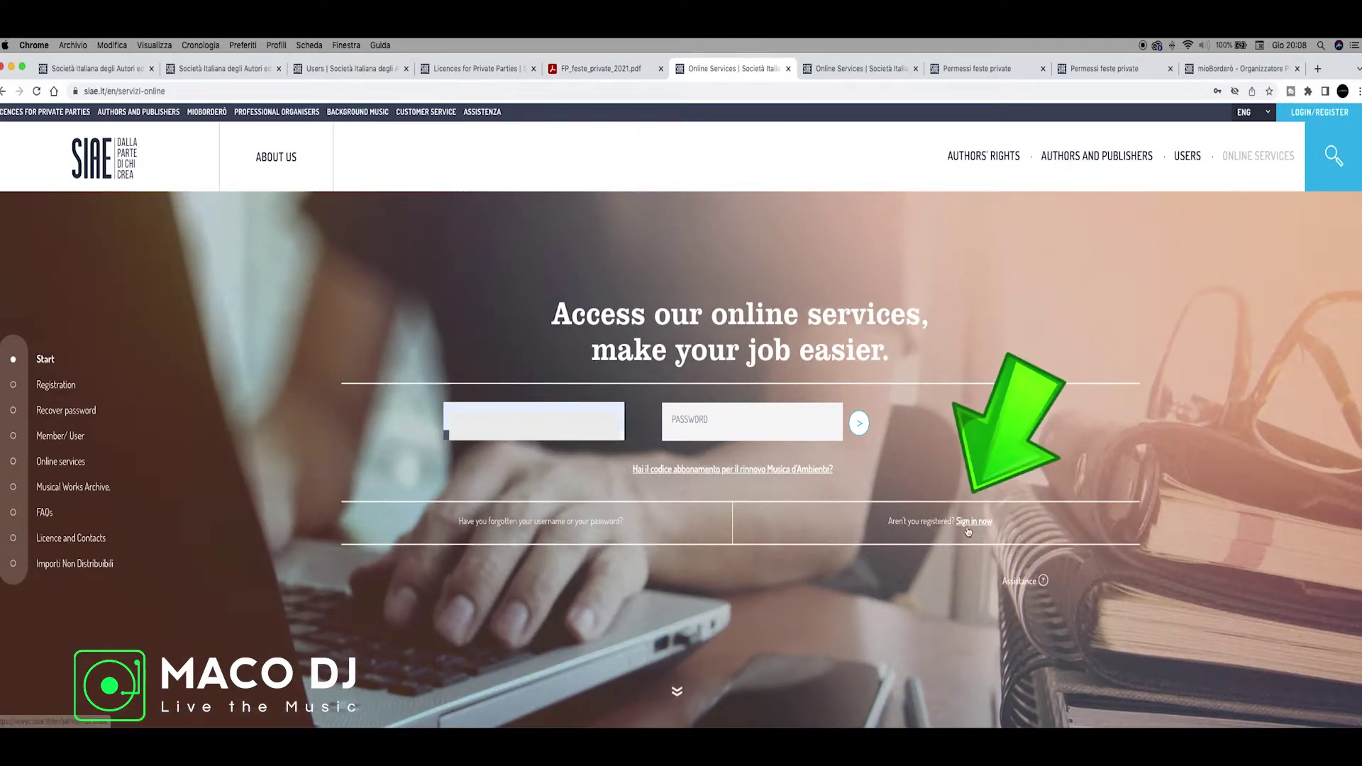
left_click(814, 68)
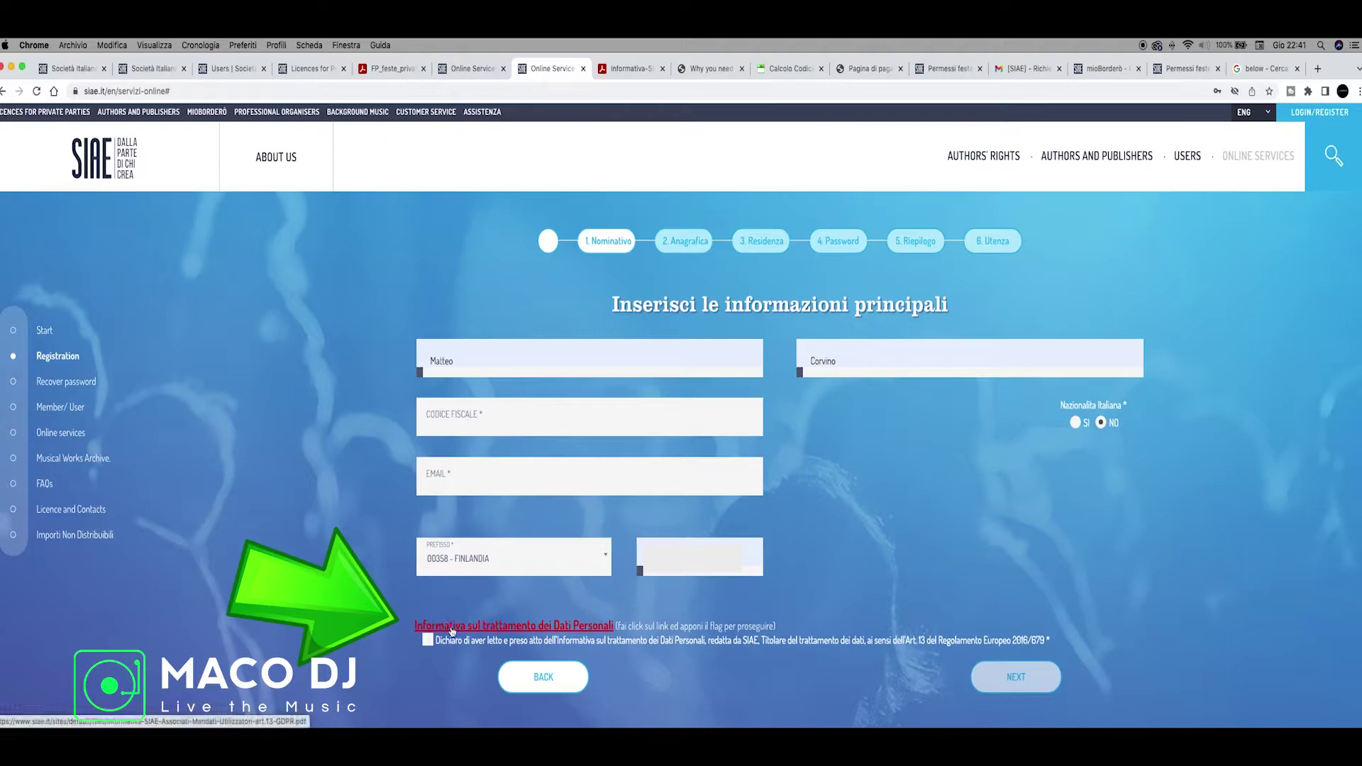
Step: Read the Informativa privacy PDF, then tick 'Dichiaro di aver letto' on the registration form
left_click(627, 68)
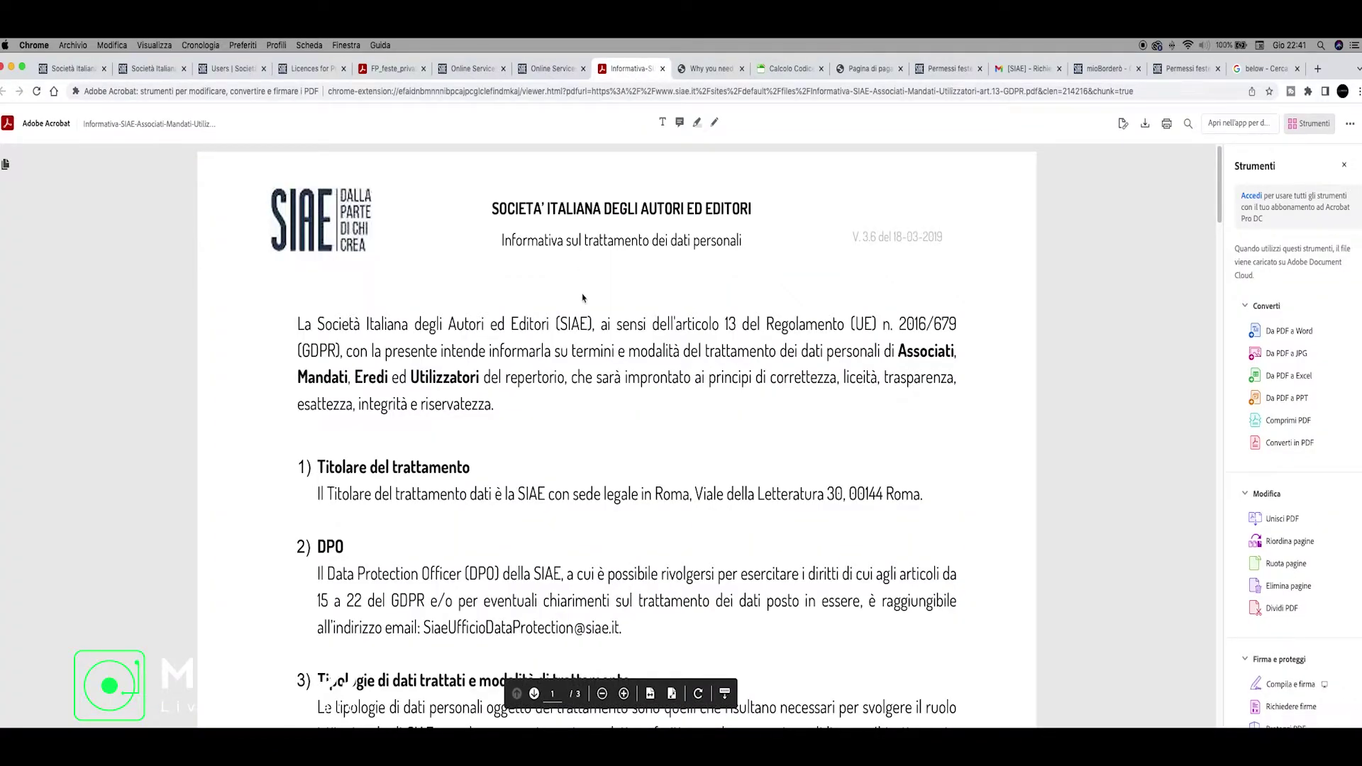
scroll(574, 234, "down", 15)
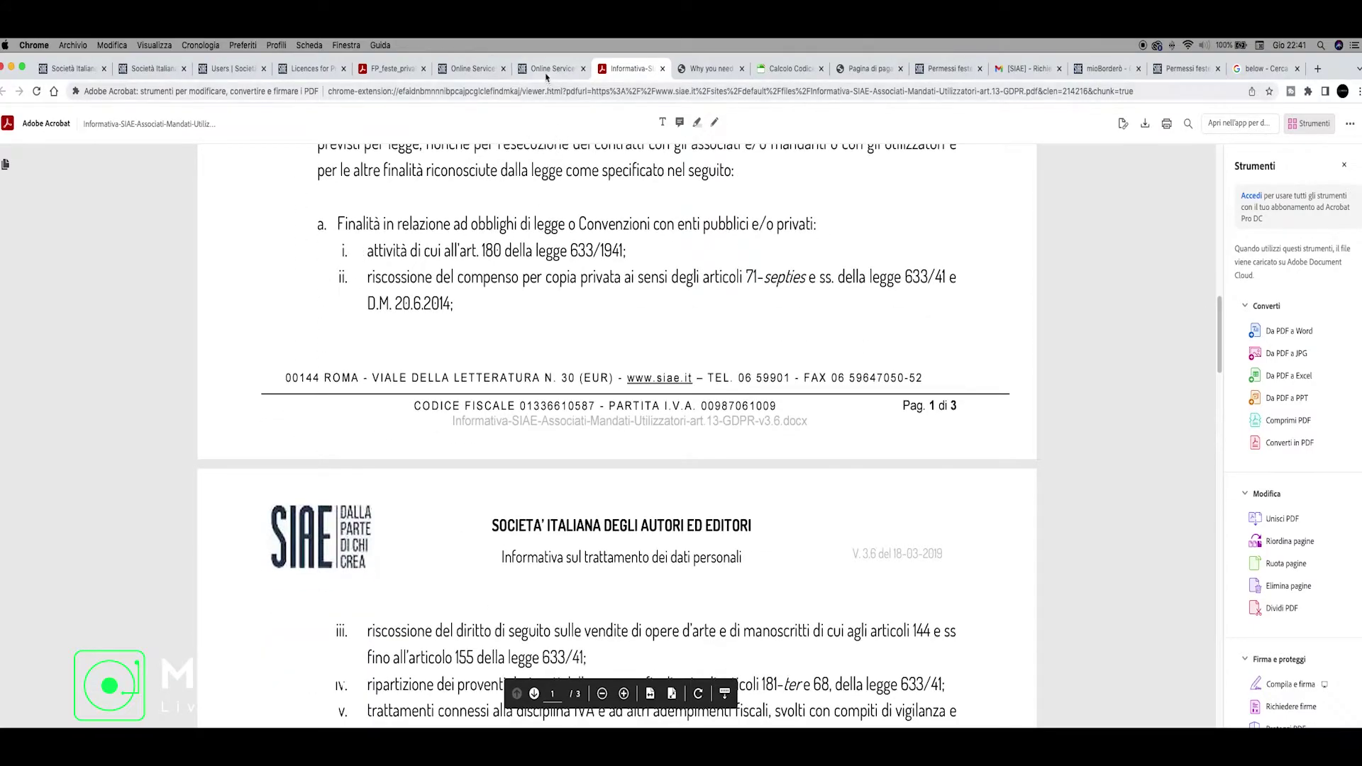
left_click(547, 69)
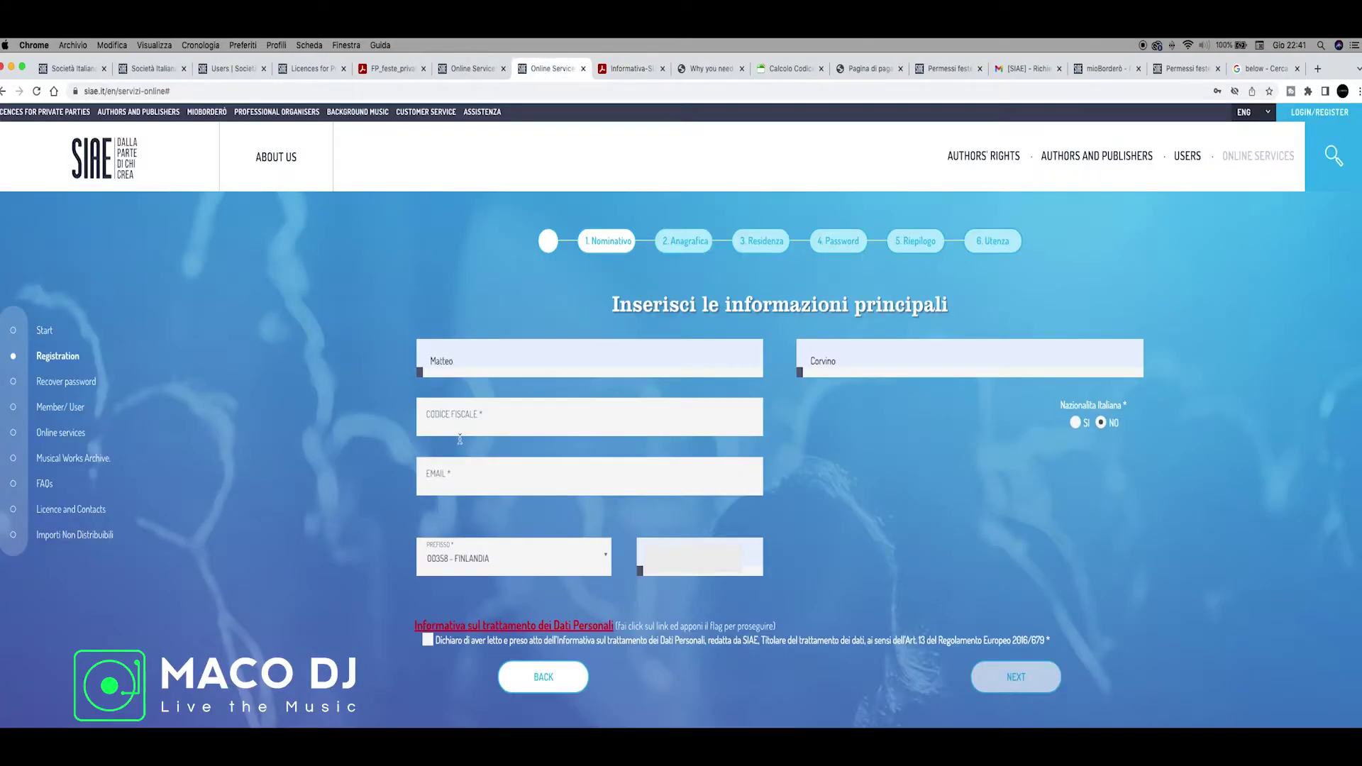
left_click(428, 641)
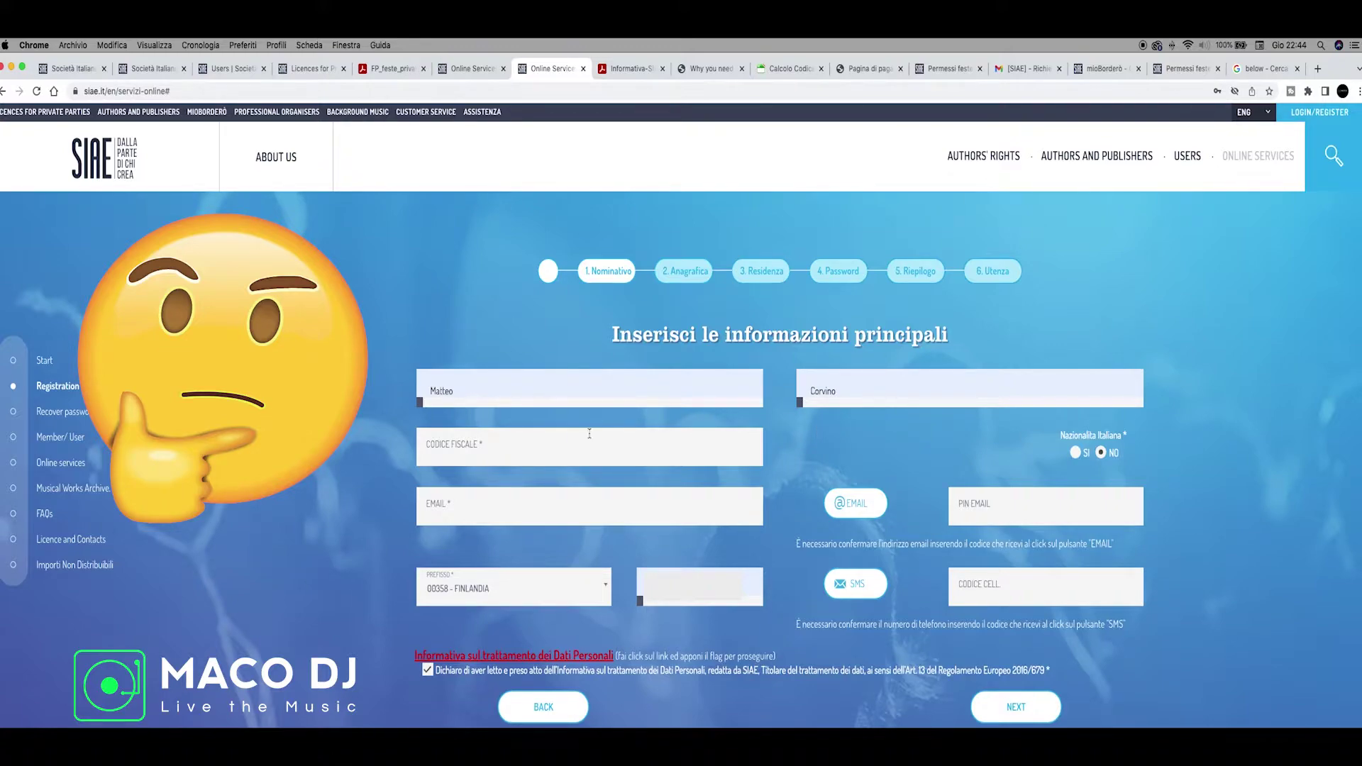
Step: Check the codice fiscale calculator, then read through the Studentsville article on getting a fiscal code
left_click(770, 77)
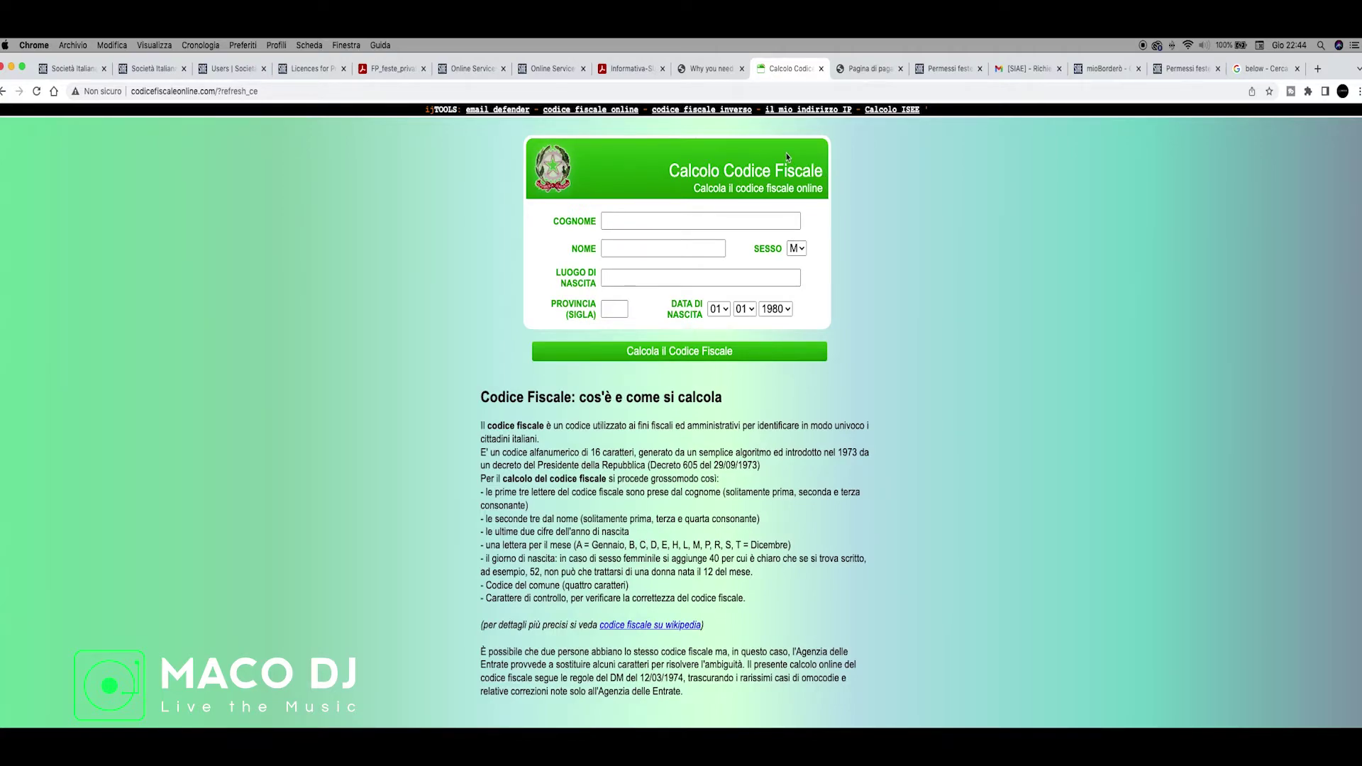
left_click(692, 71)
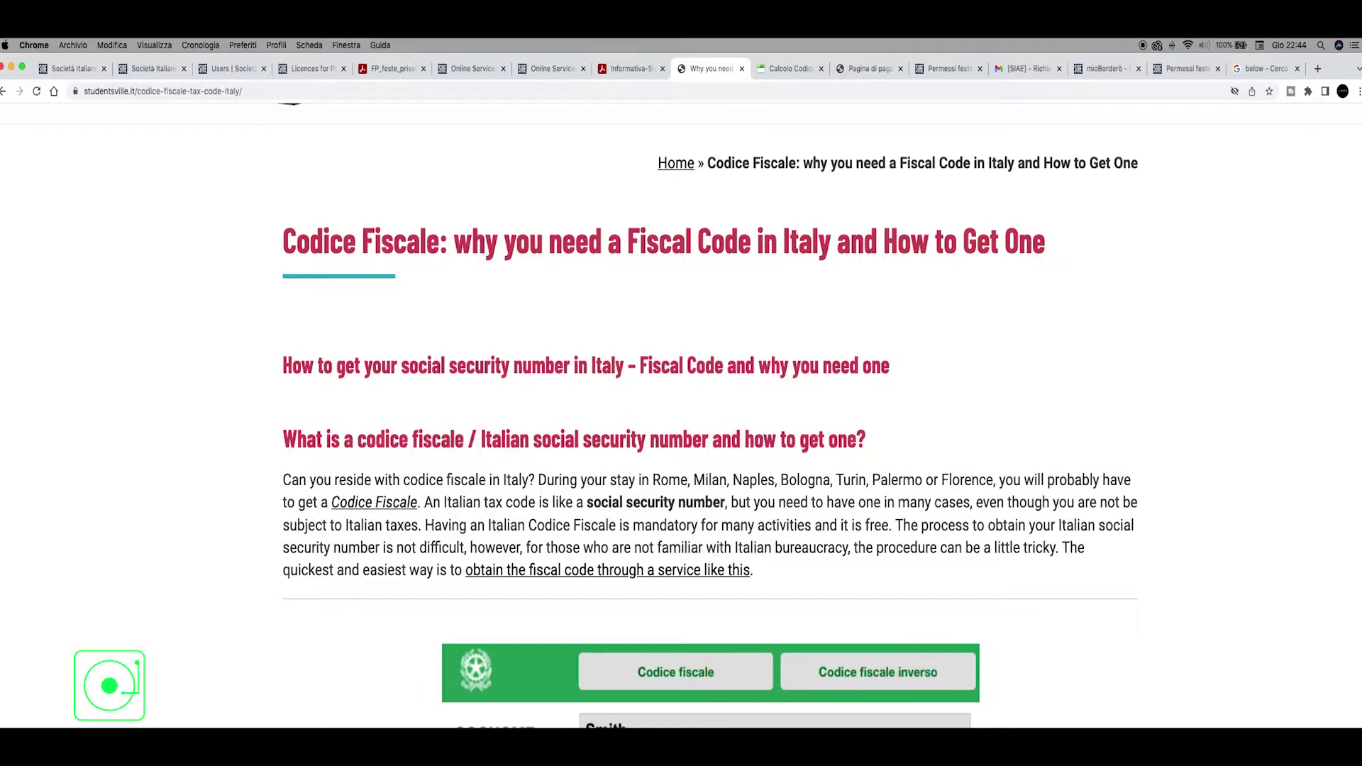
scroll(1256, 335, "down", 1)
scroll(1358, 163, "down", 4)
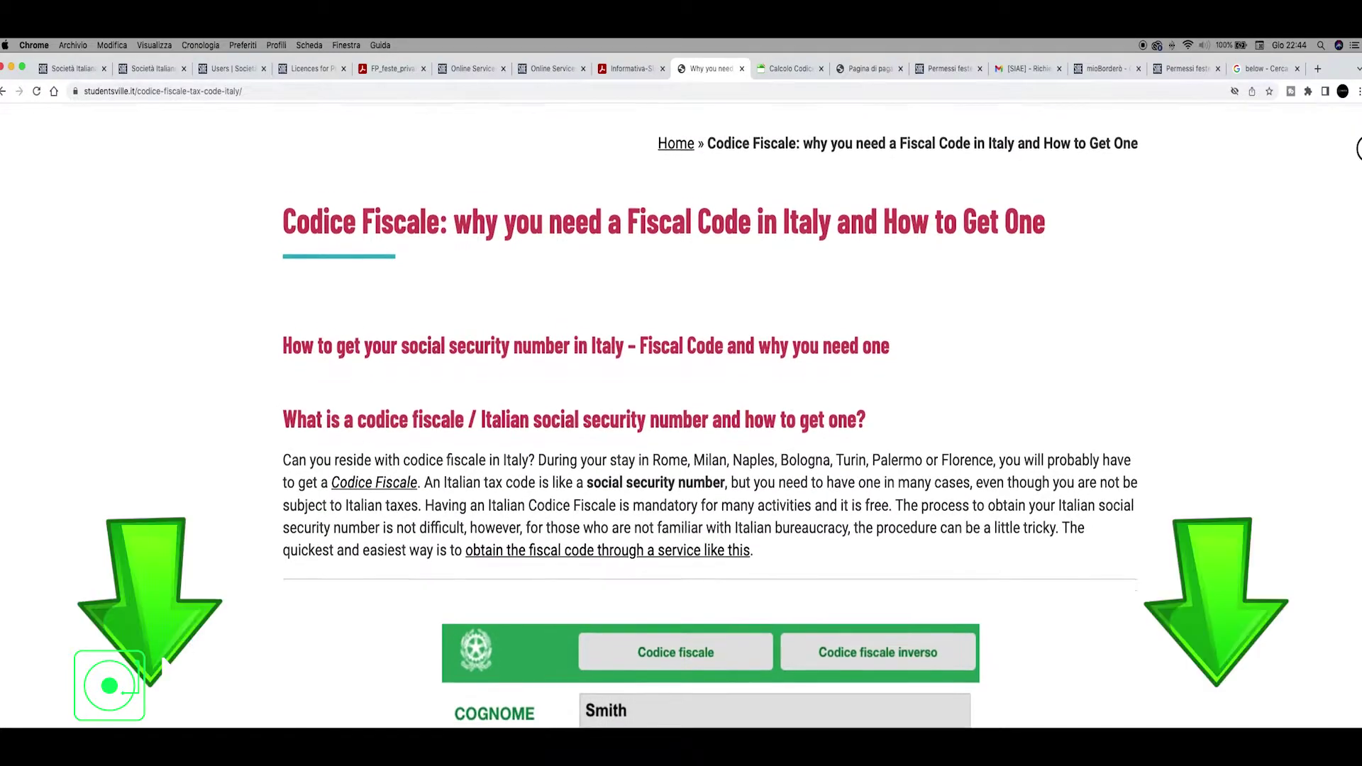
scroll(1359, 164, "down", 10)
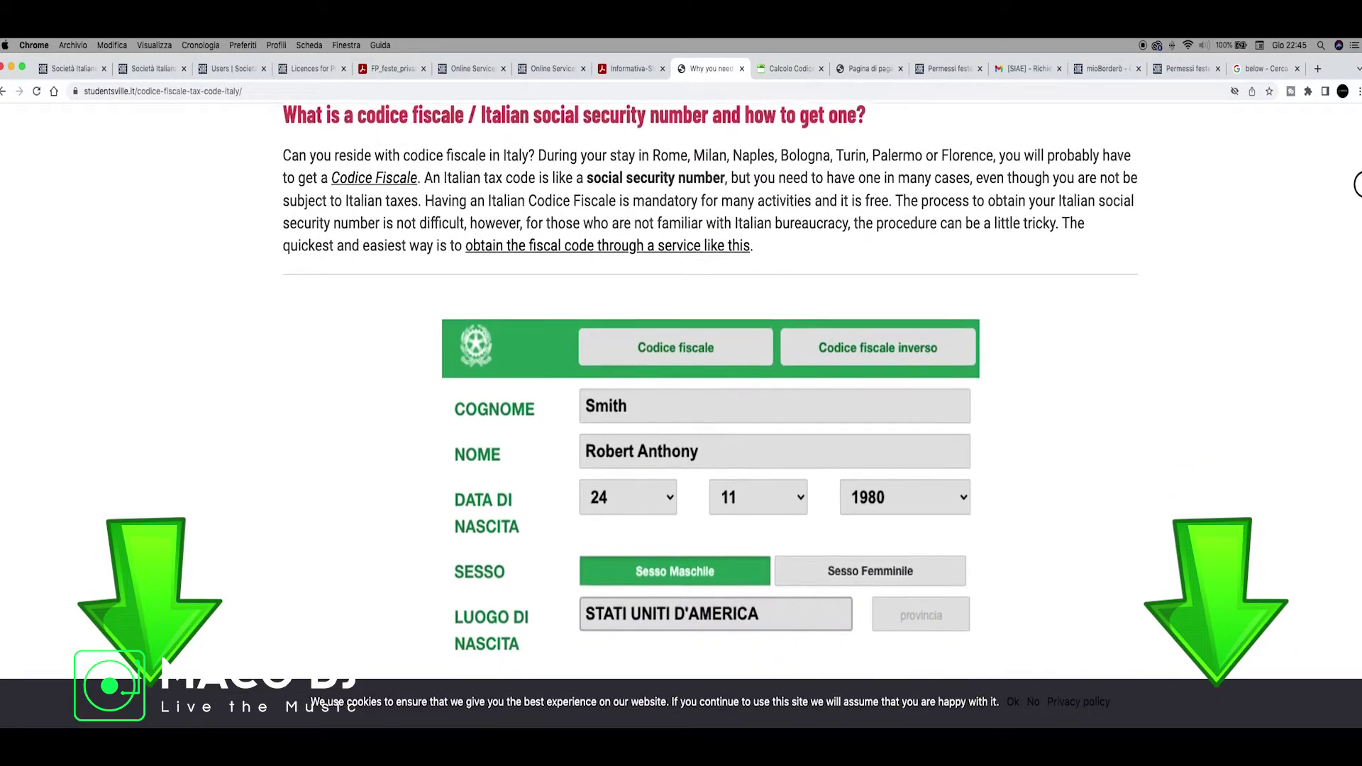
scroll(1358, 216, "down", 12)
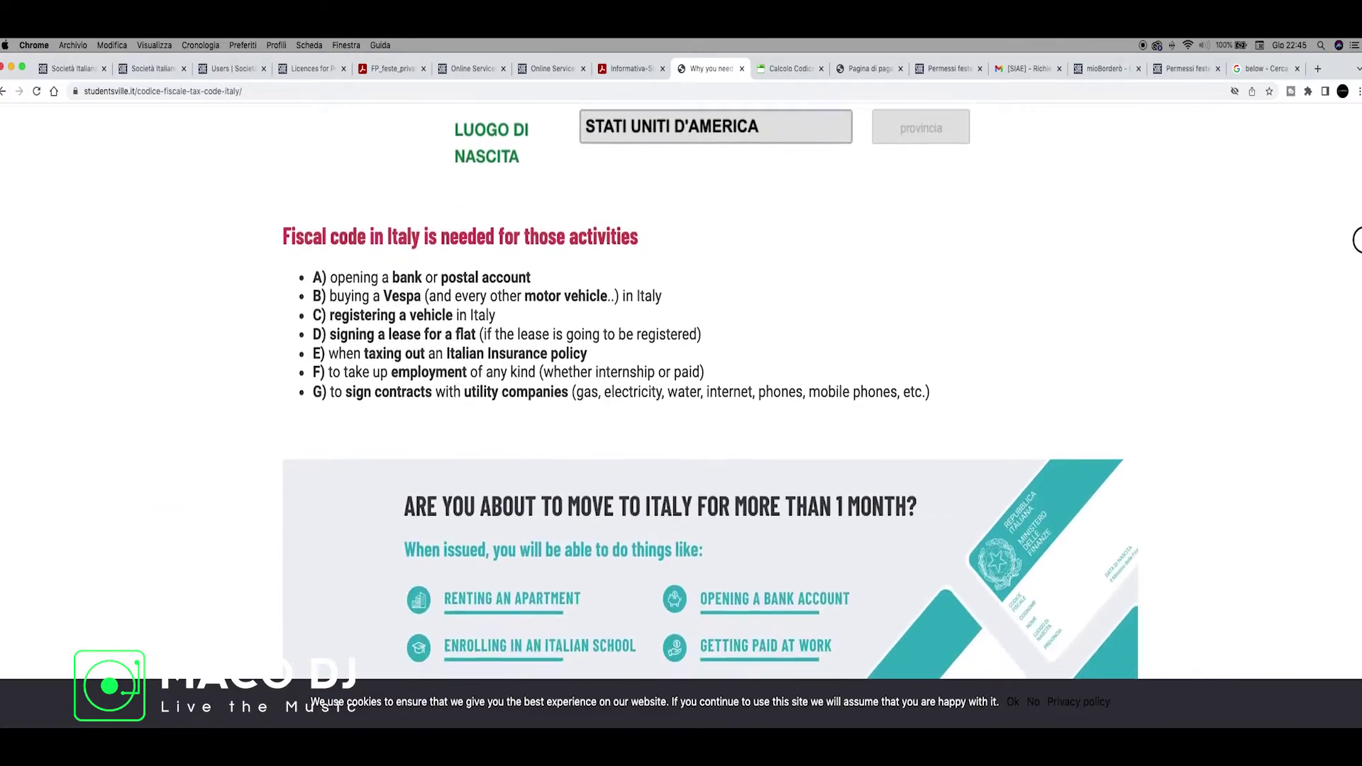
scroll(1357, 272, "down", 12)
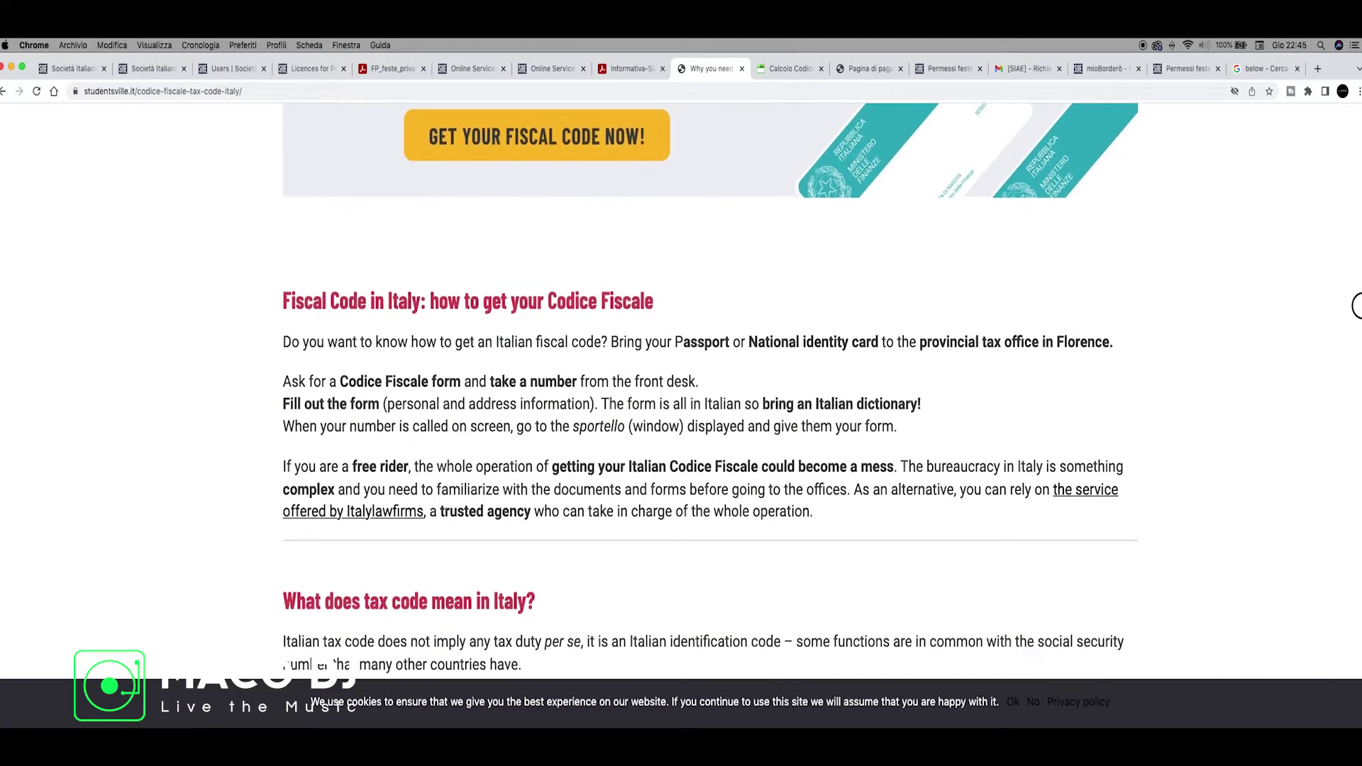
scroll(1356, 328, "down", 11)
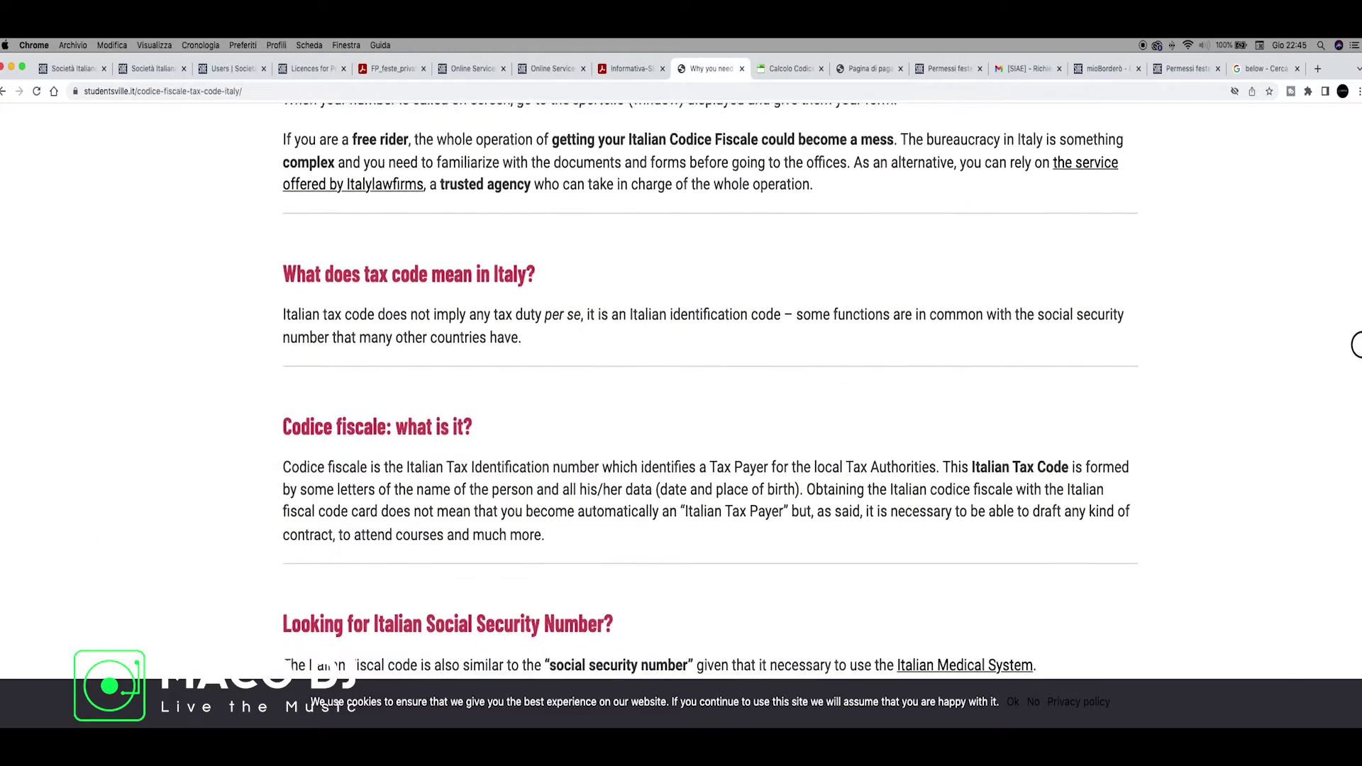
scroll(1355, 383, "down", 7)
scroll(1353, 401, "up", 20)
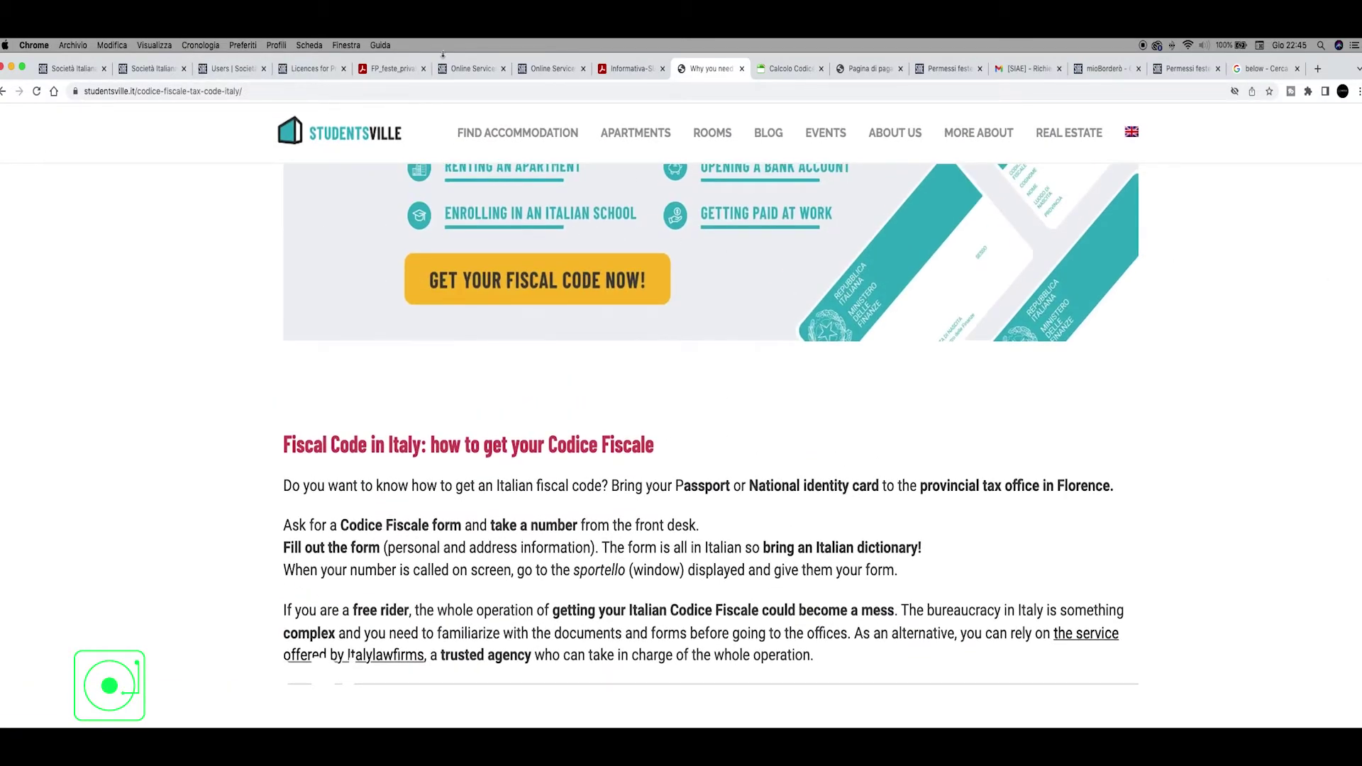
Step: Return to the SIAE tab and reach the Permessi feste private service page via ASSISTENZA
left_click(557, 68)
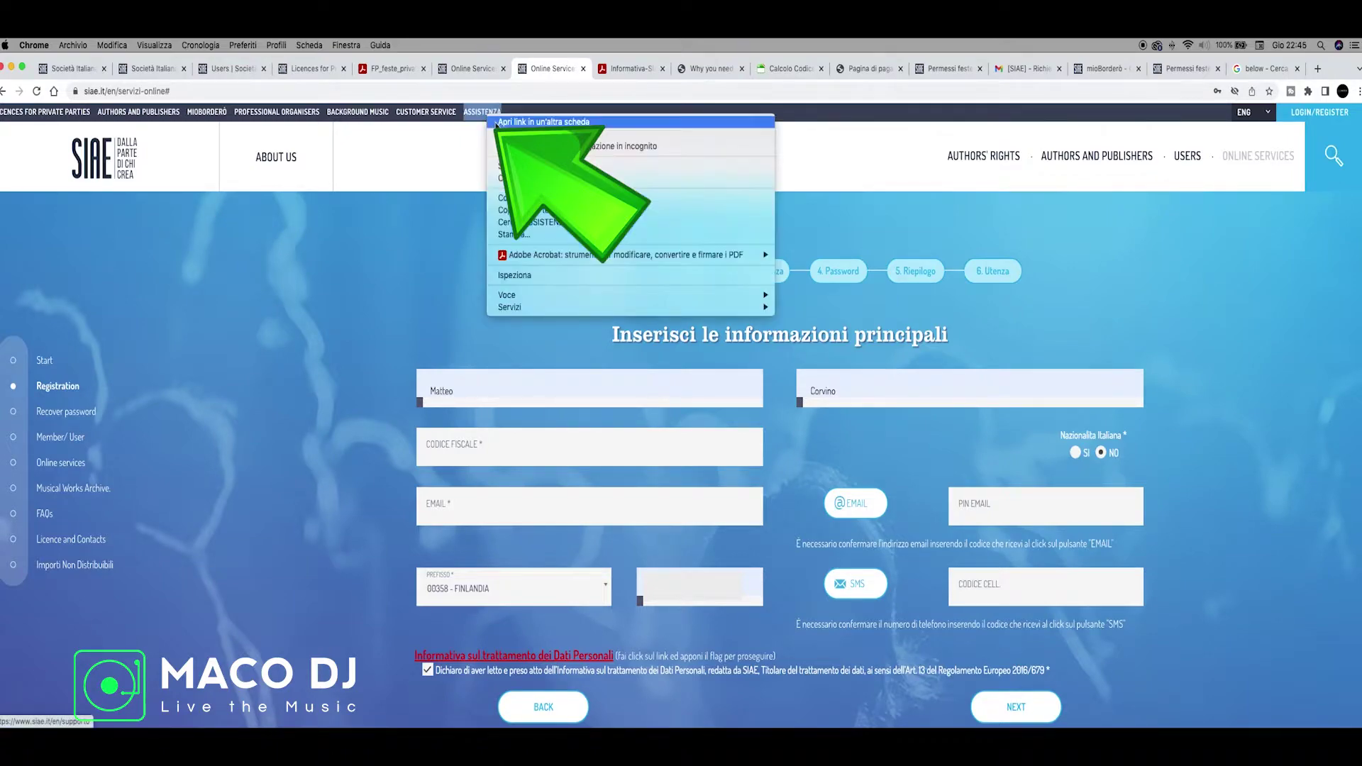
left_click(484, 113)
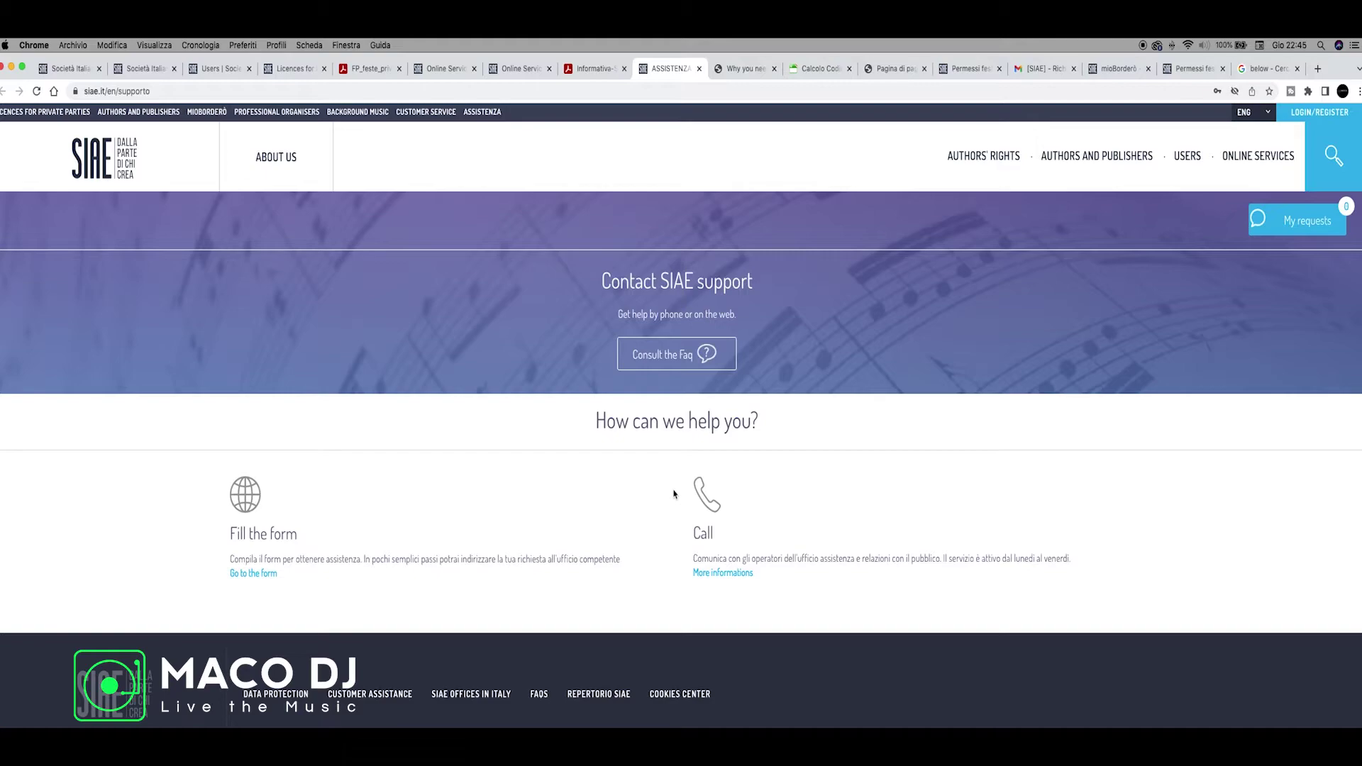
scroll(638, 495, "down", 1)
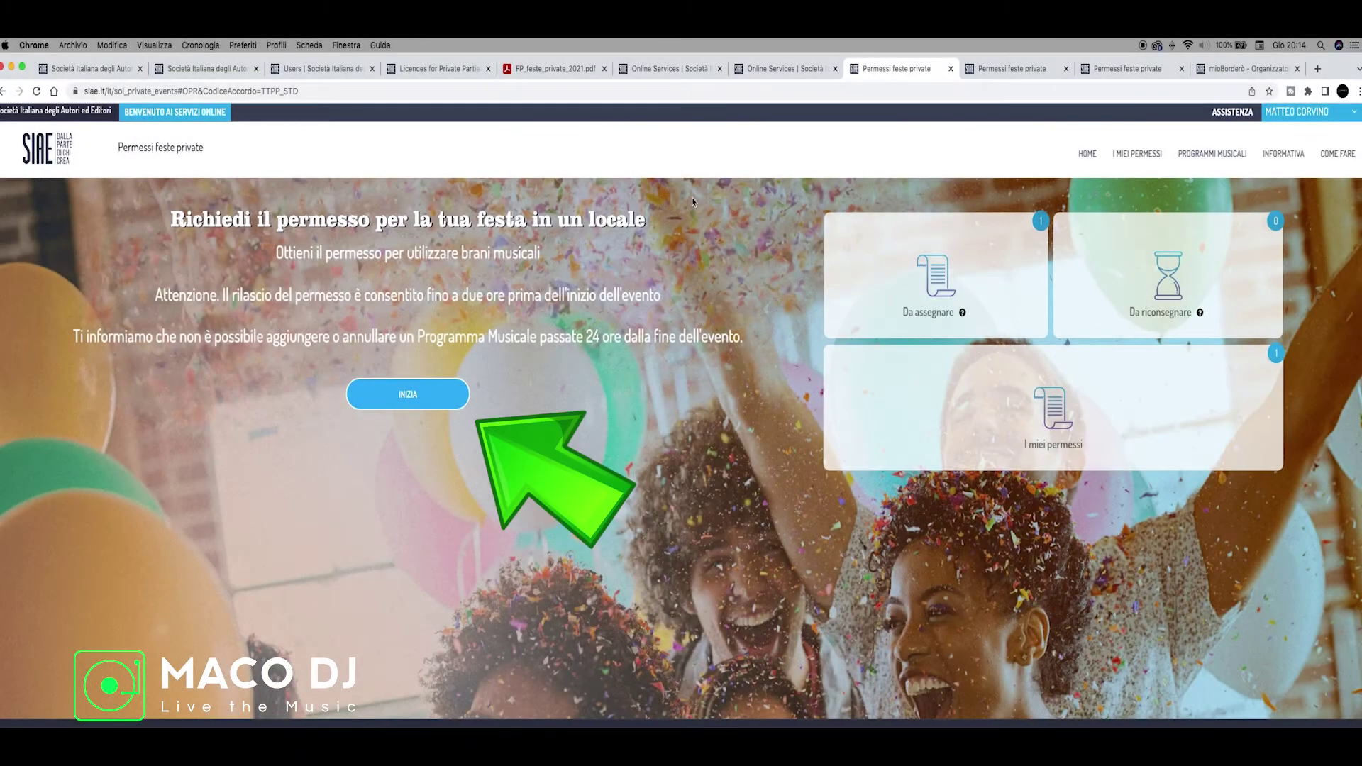
Step: Start a new private-party permit request, accept the covid notice, and choose province Como and town COMO
left_click(400, 394)
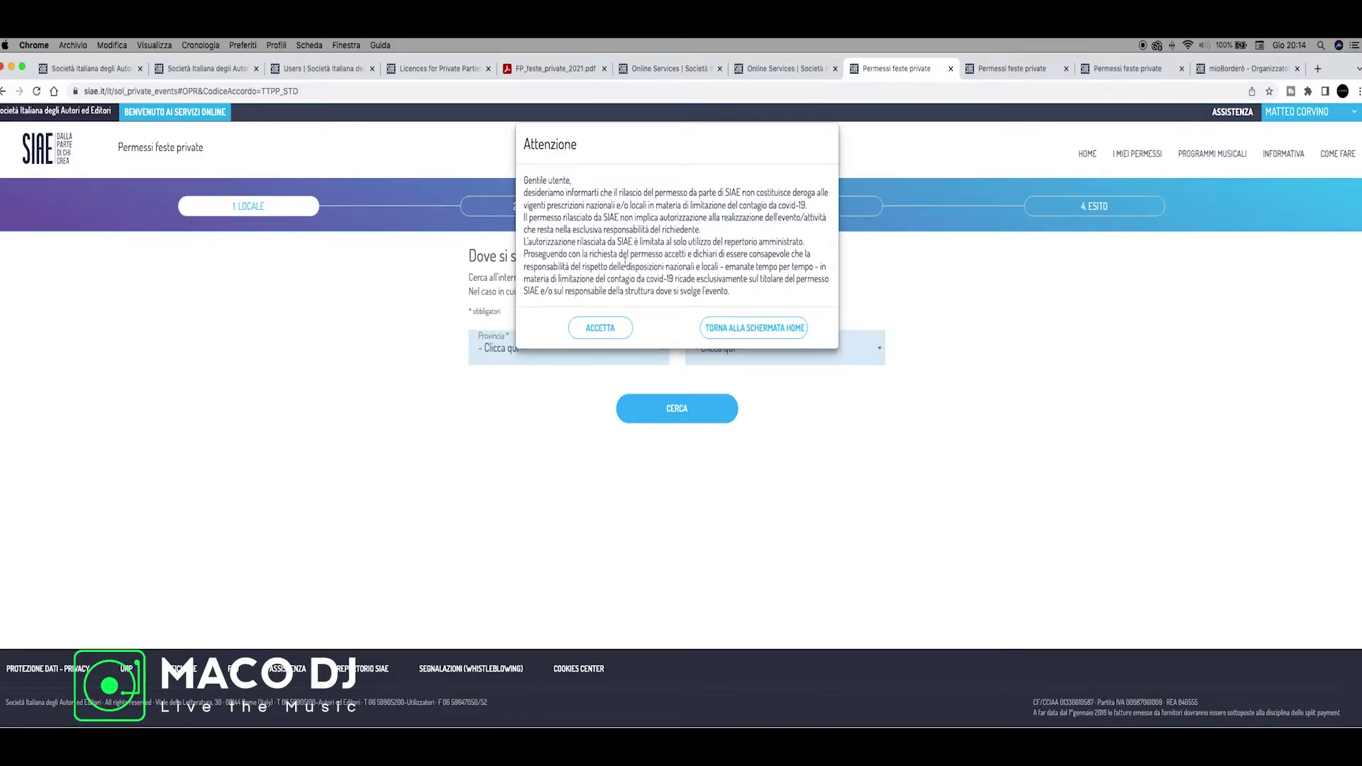
left_click(599, 328)
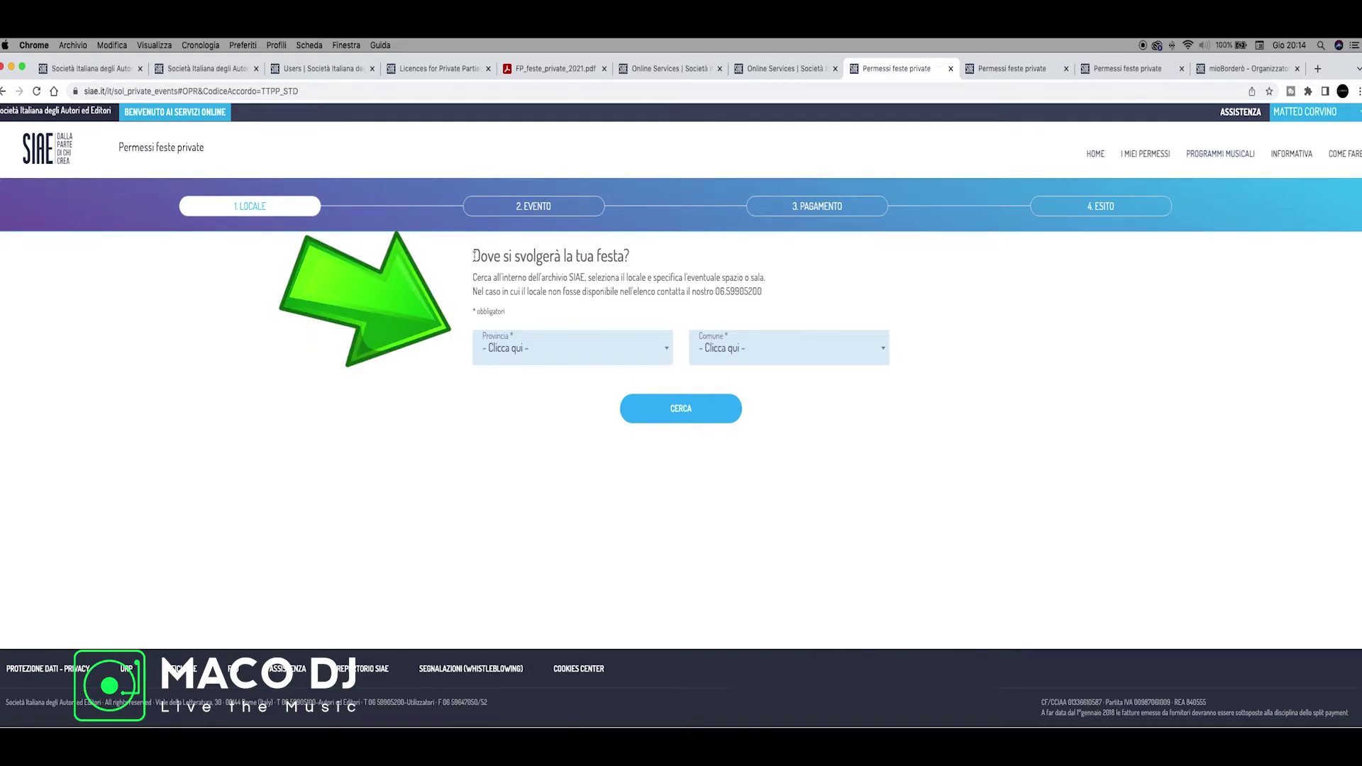
left_click_drag(473, 255, 623, 256)
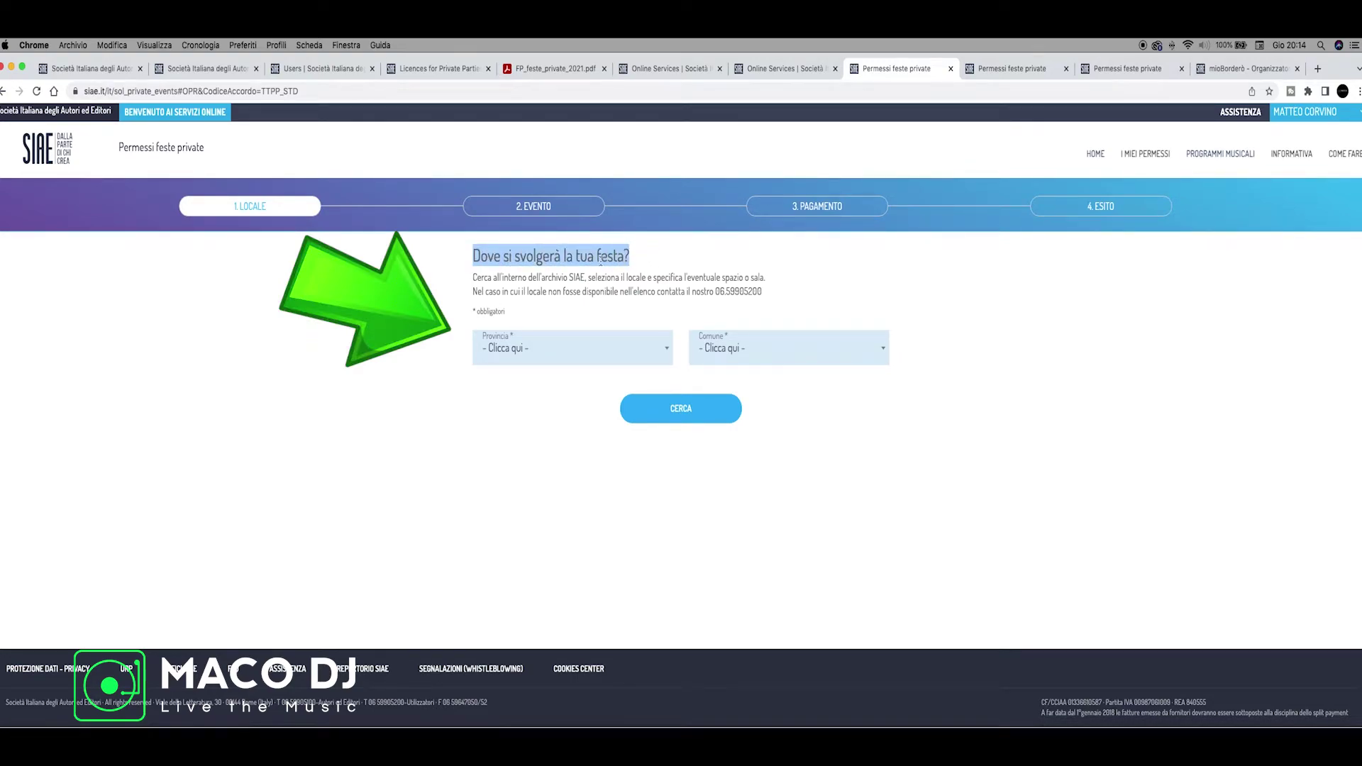
left_click(533, 347)
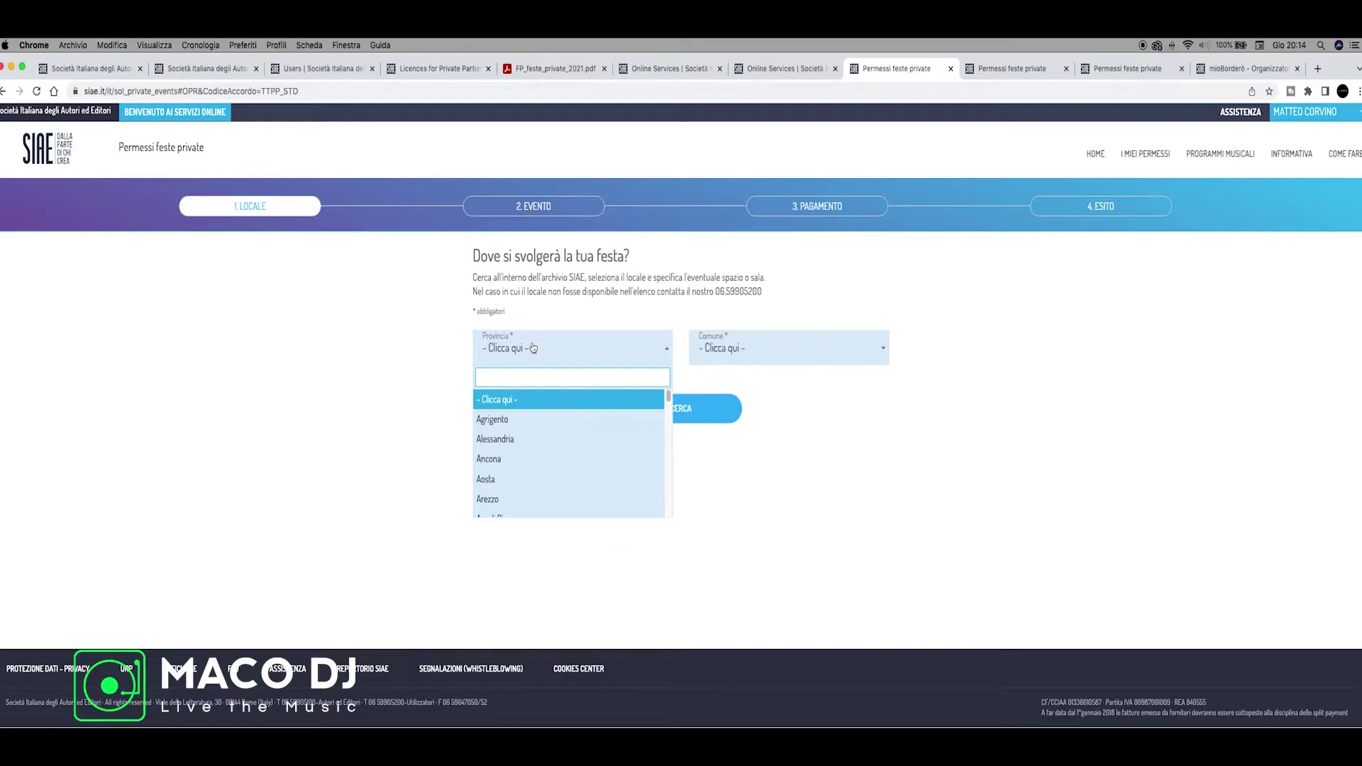
type("como")
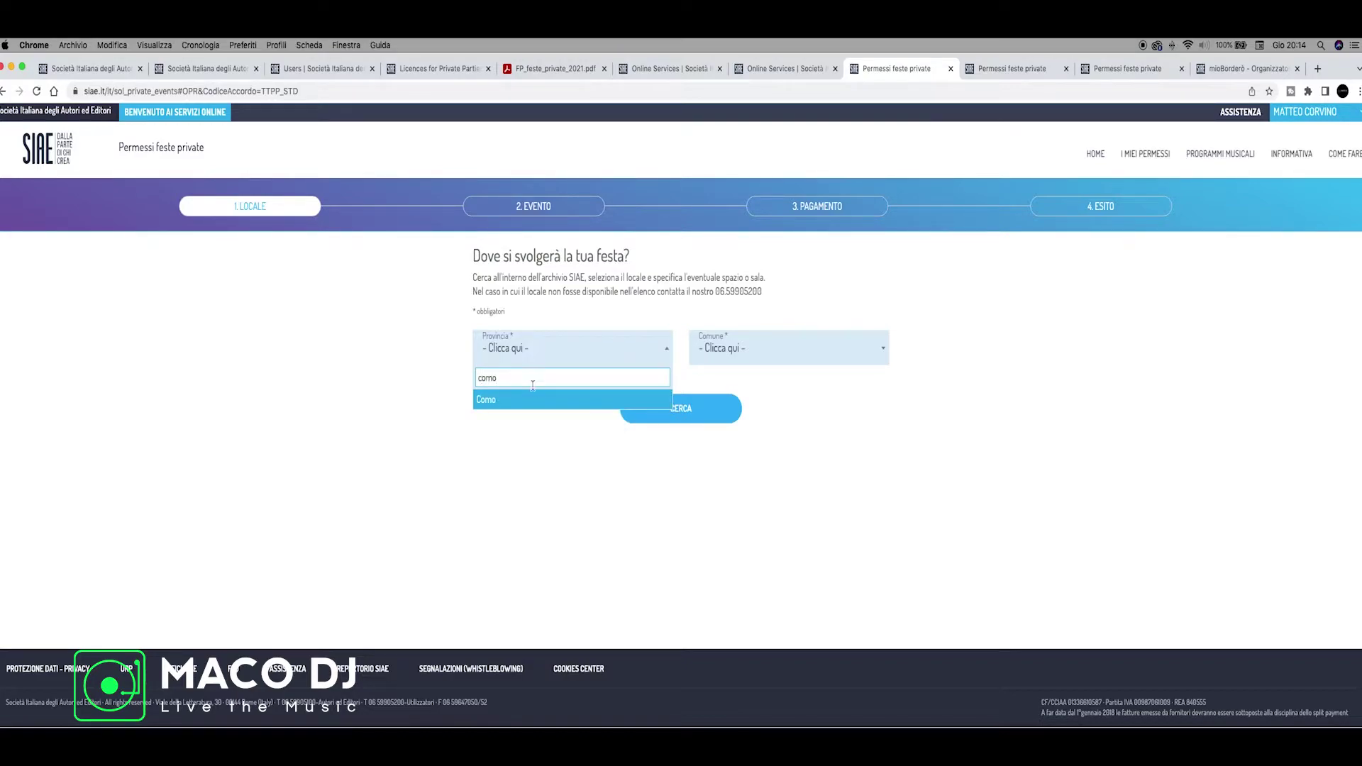
left_click(534, 398)
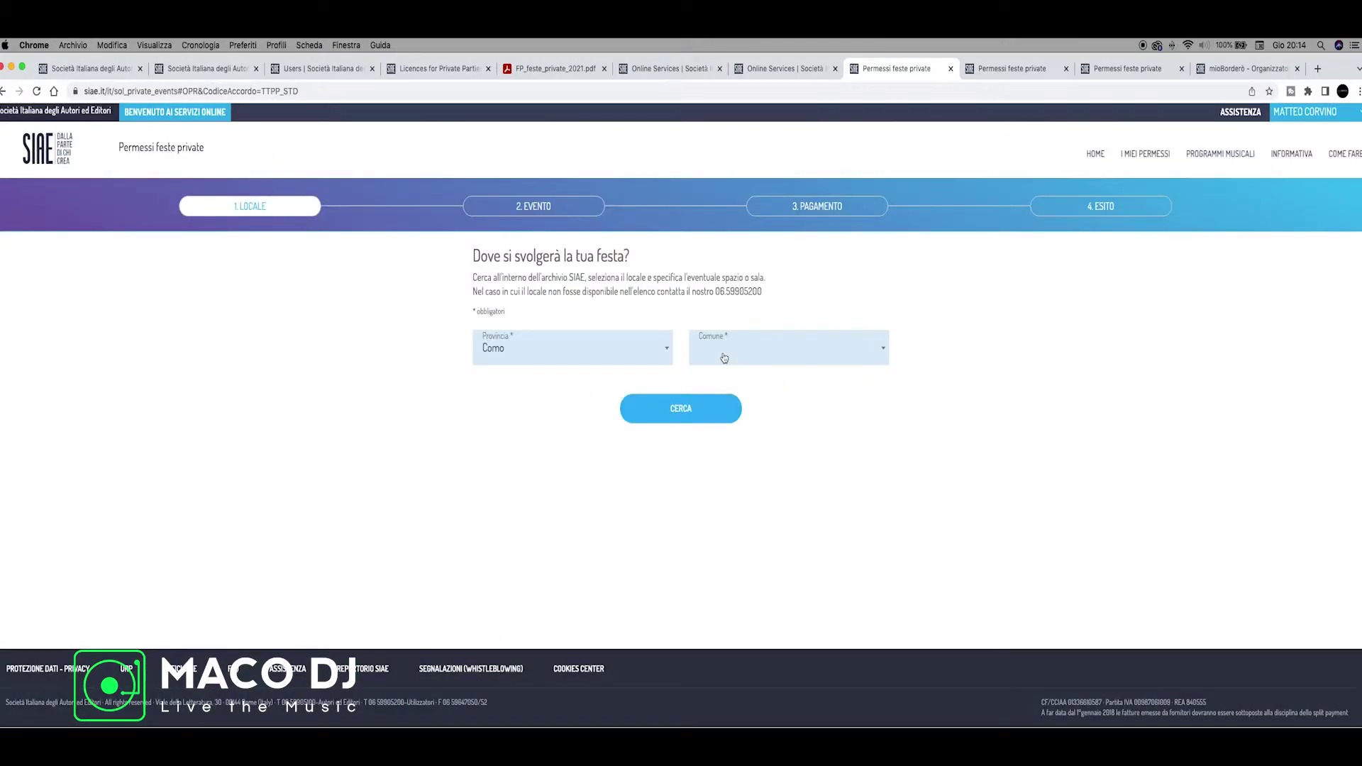
left_click(723, 357)
type("co")
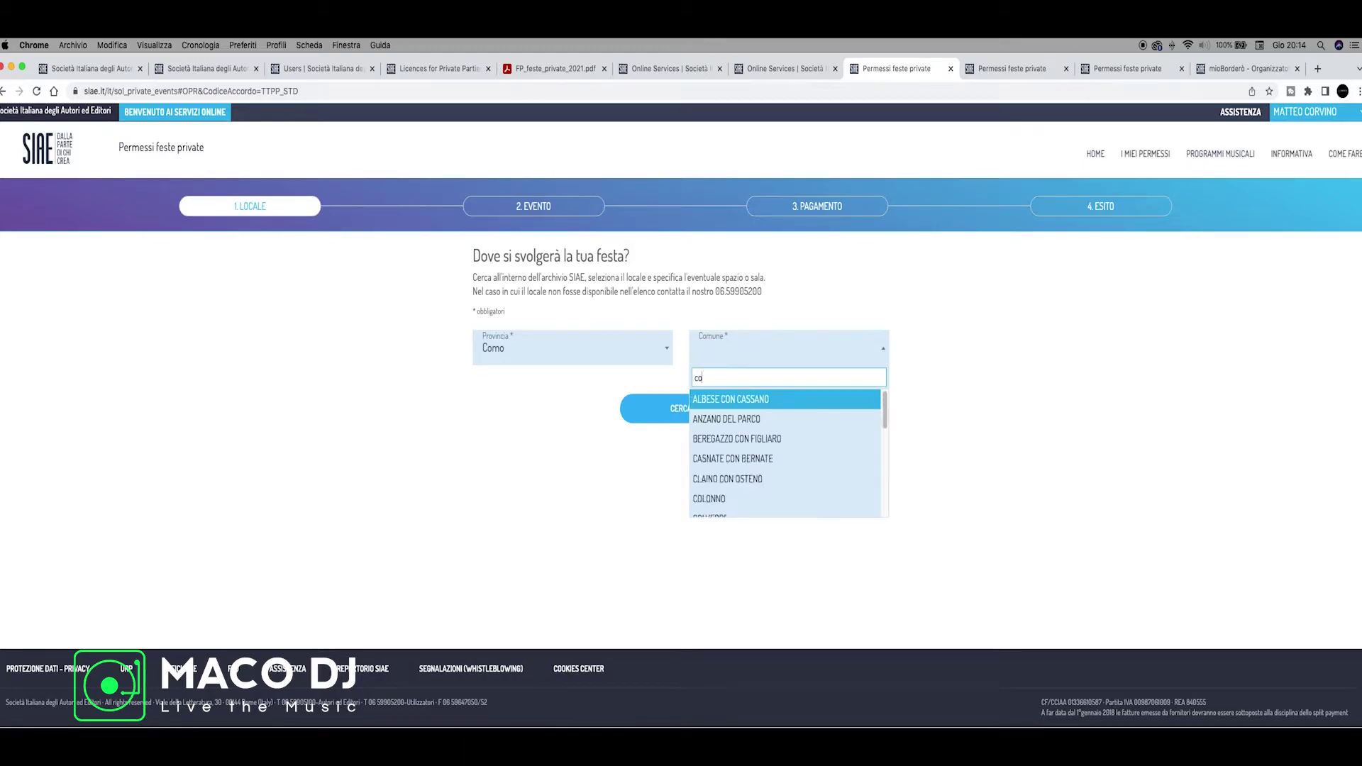
type("mo")
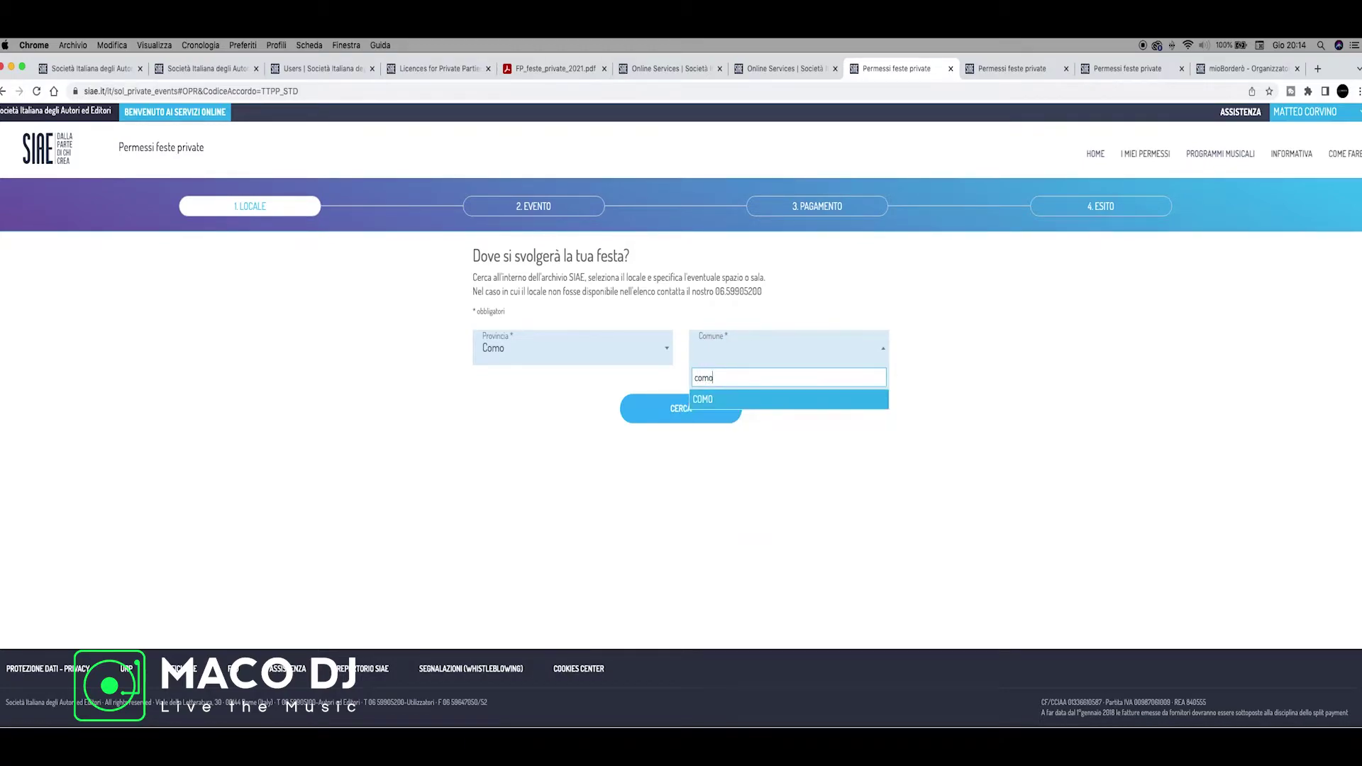
left_click(744, 401)
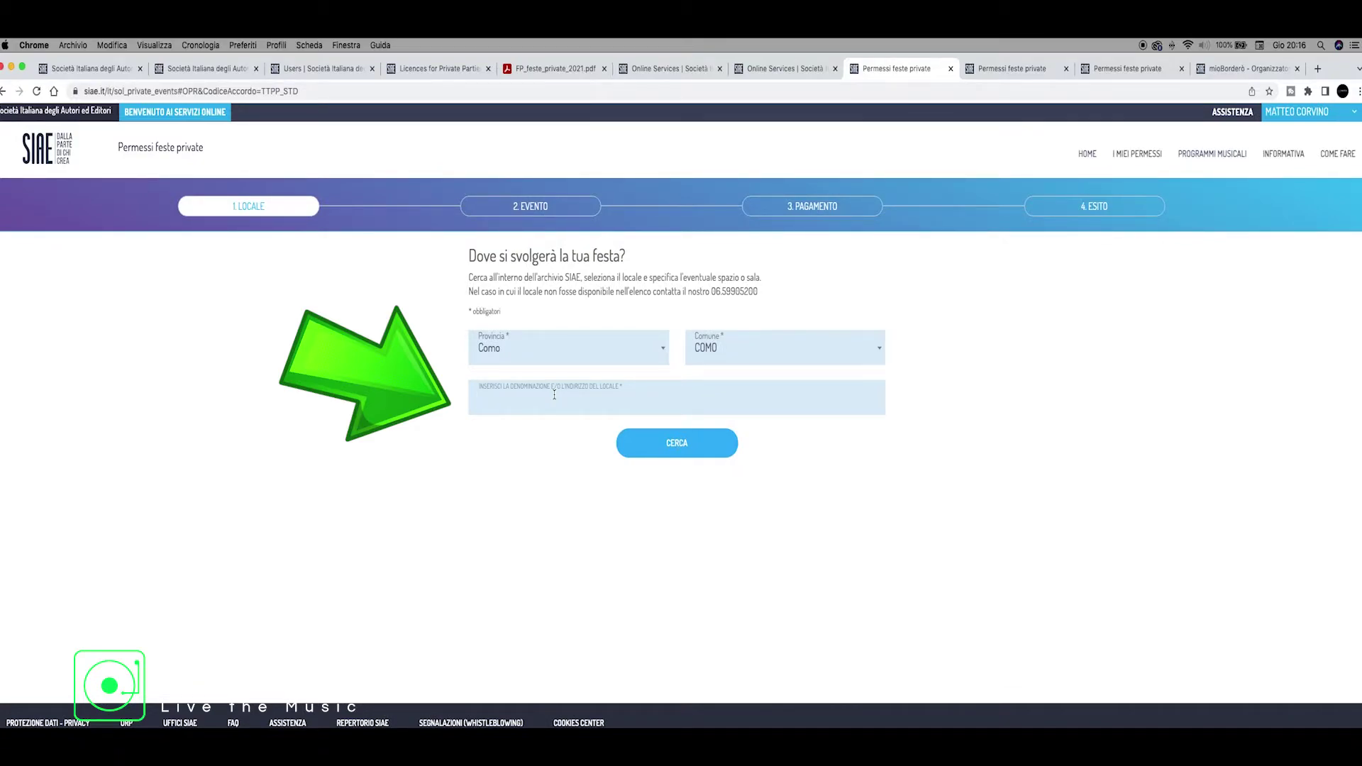
Step: Replace the 'hotel' venue search term with 'villa'
type("hotel")
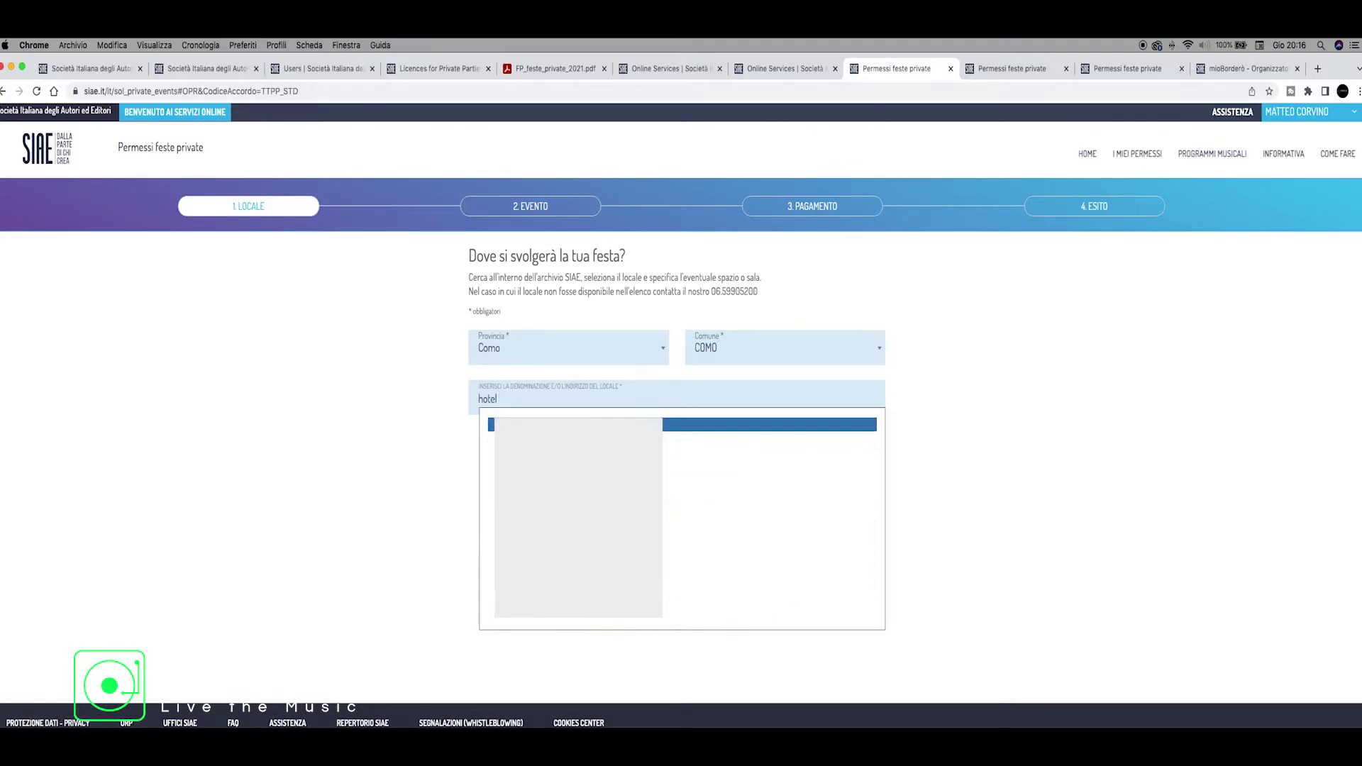
left_click(435, 434)
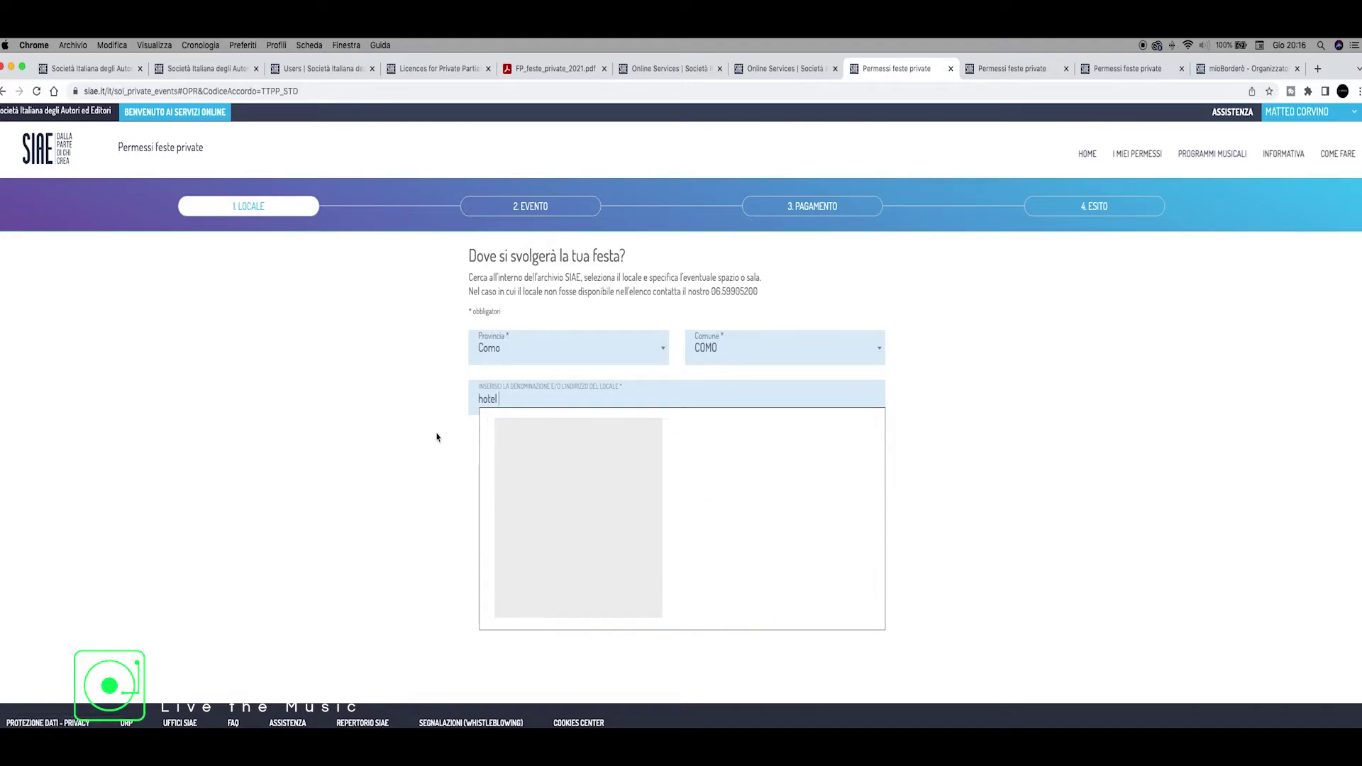
double_click(491, 398)
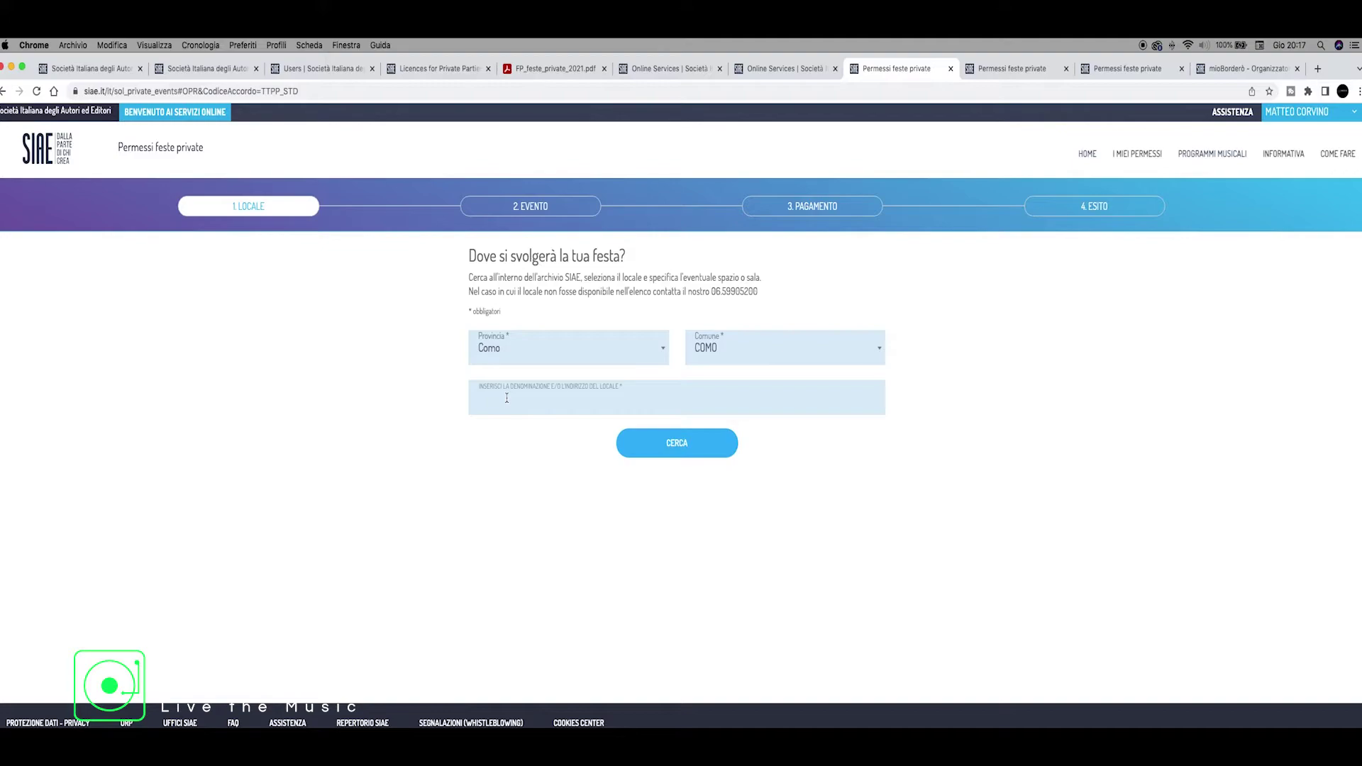
type("villa")
Step: Search for 'villa' venues in COMO and select one from the results table
left_click(659, 450)
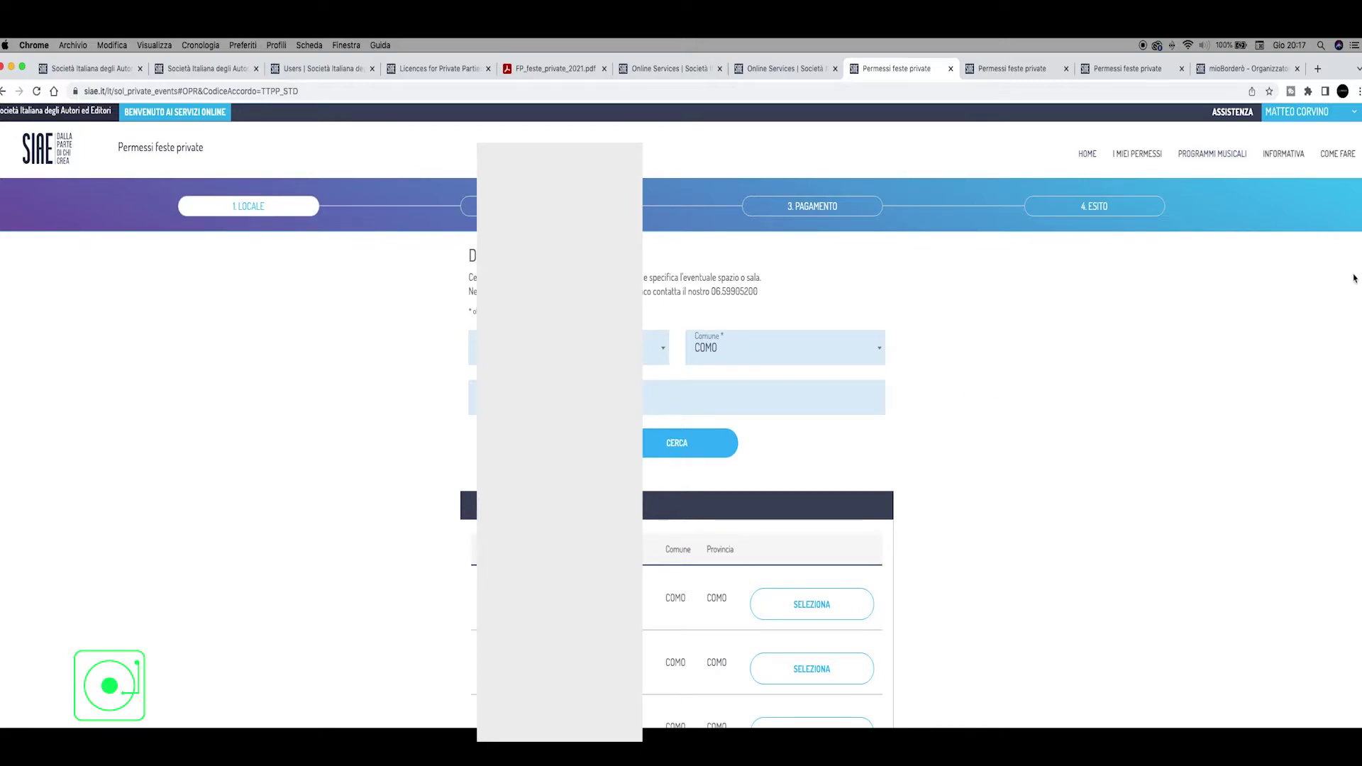
scroll(1354, 305, "down", 5)
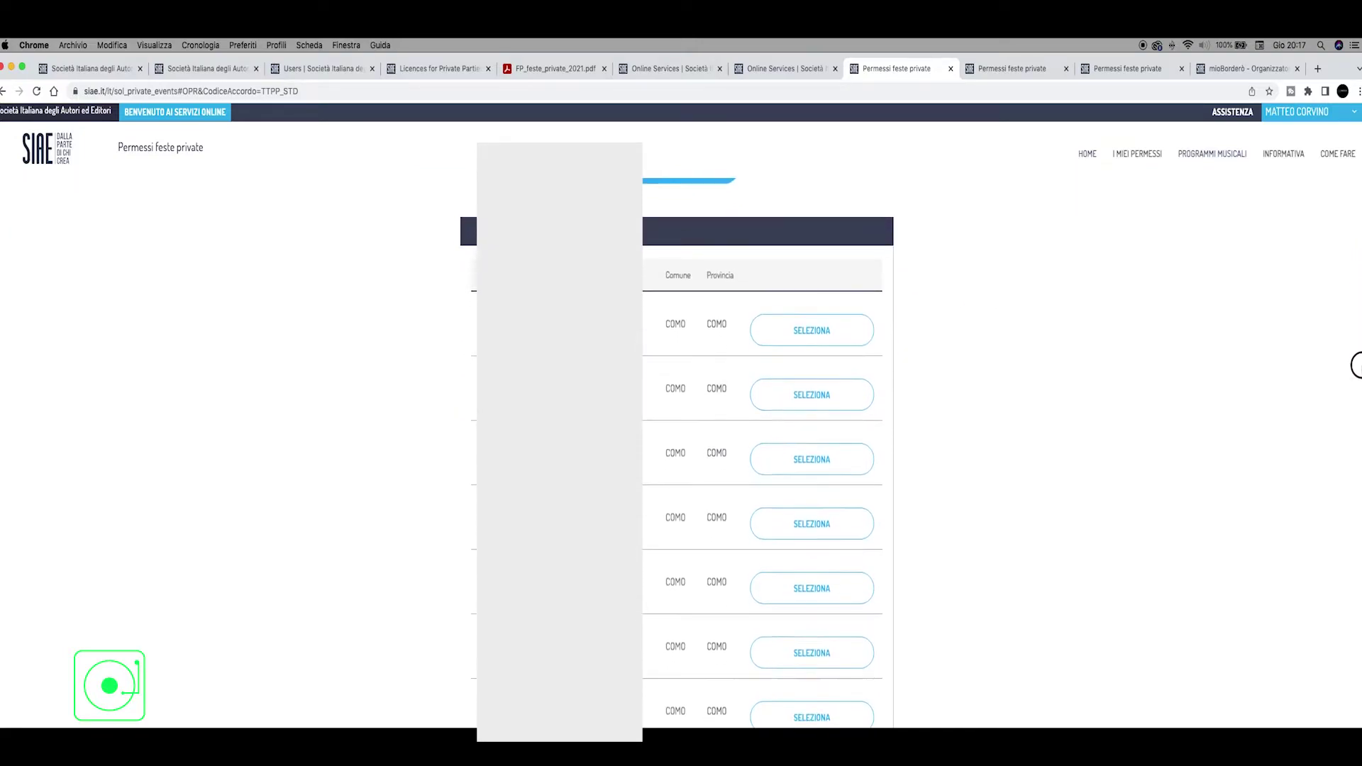
left_click_drag(1354, 366, 1351, 540)
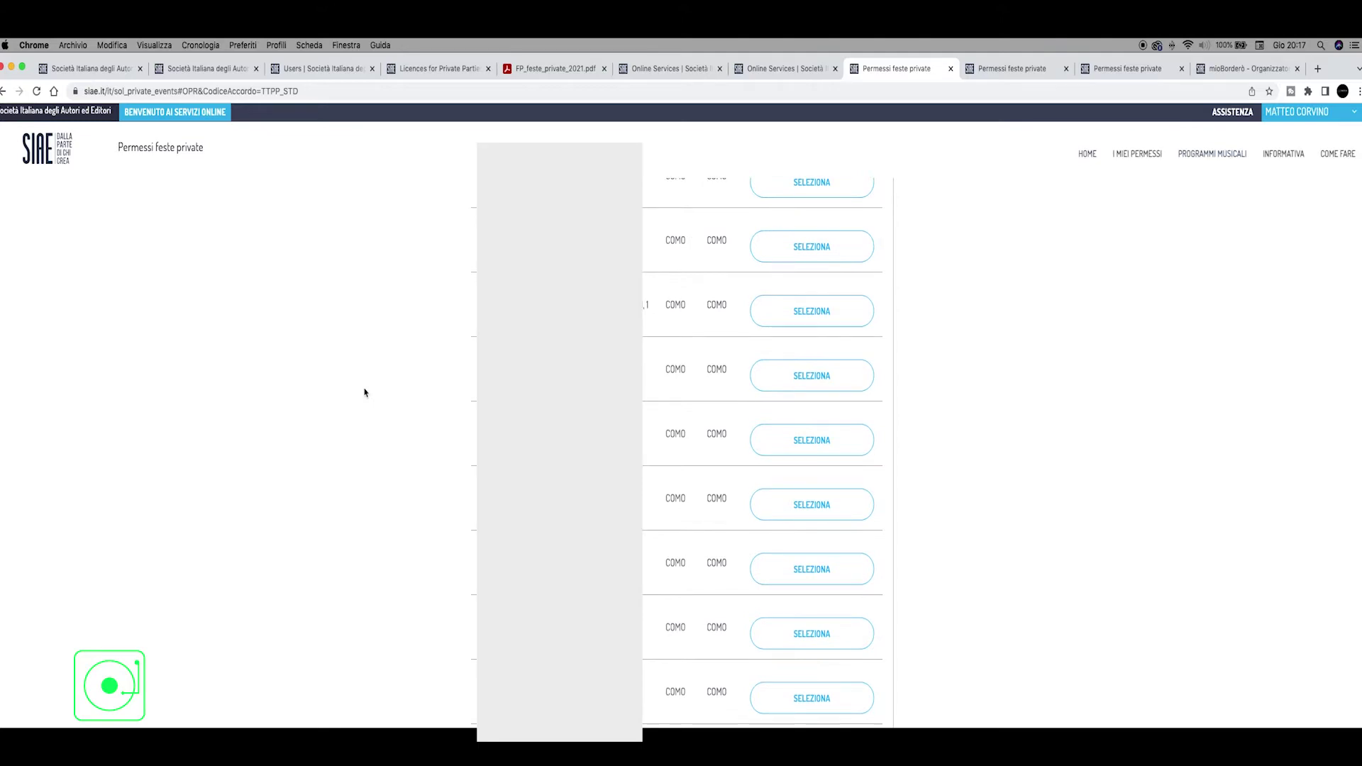
left_click(783, 444)
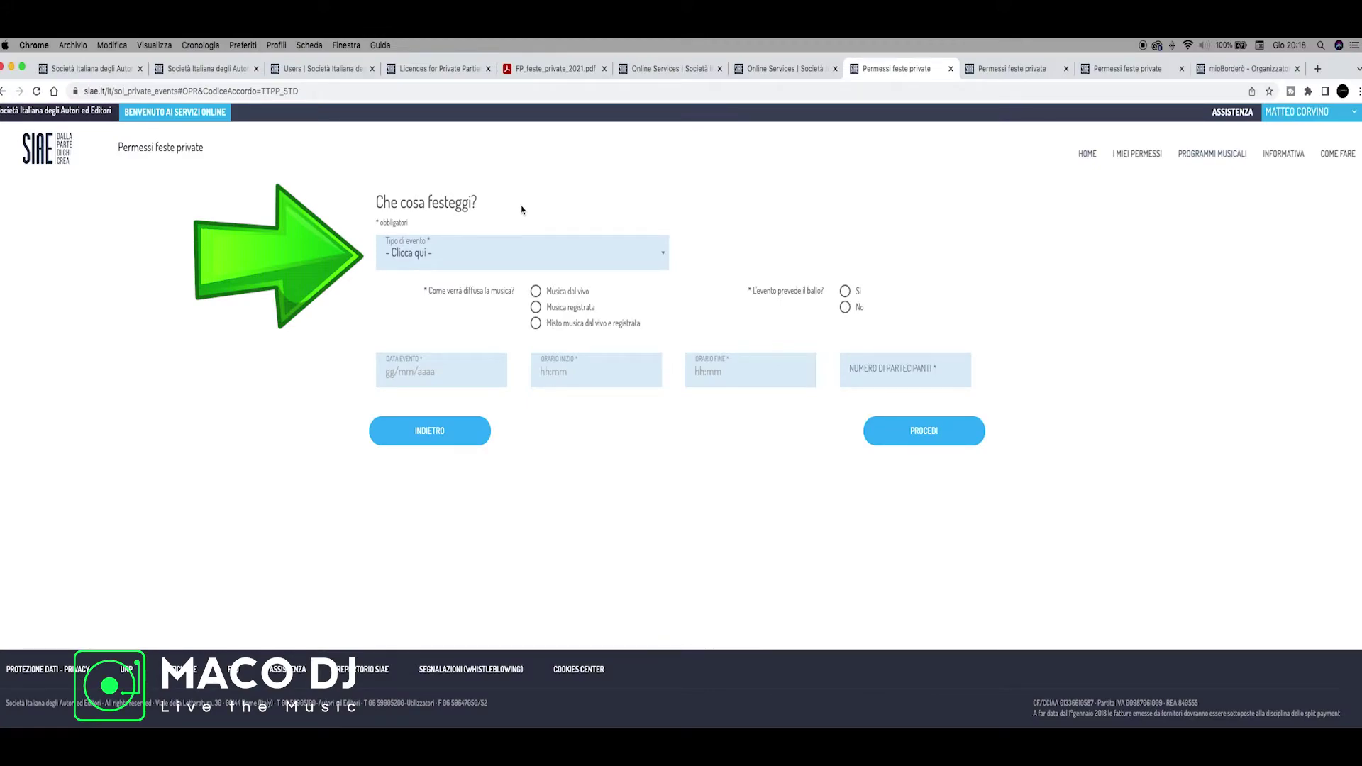
Step: Set the event type to Matrimonio with recorded music and dancing (Sì for ballo)
left_click(472, 252)
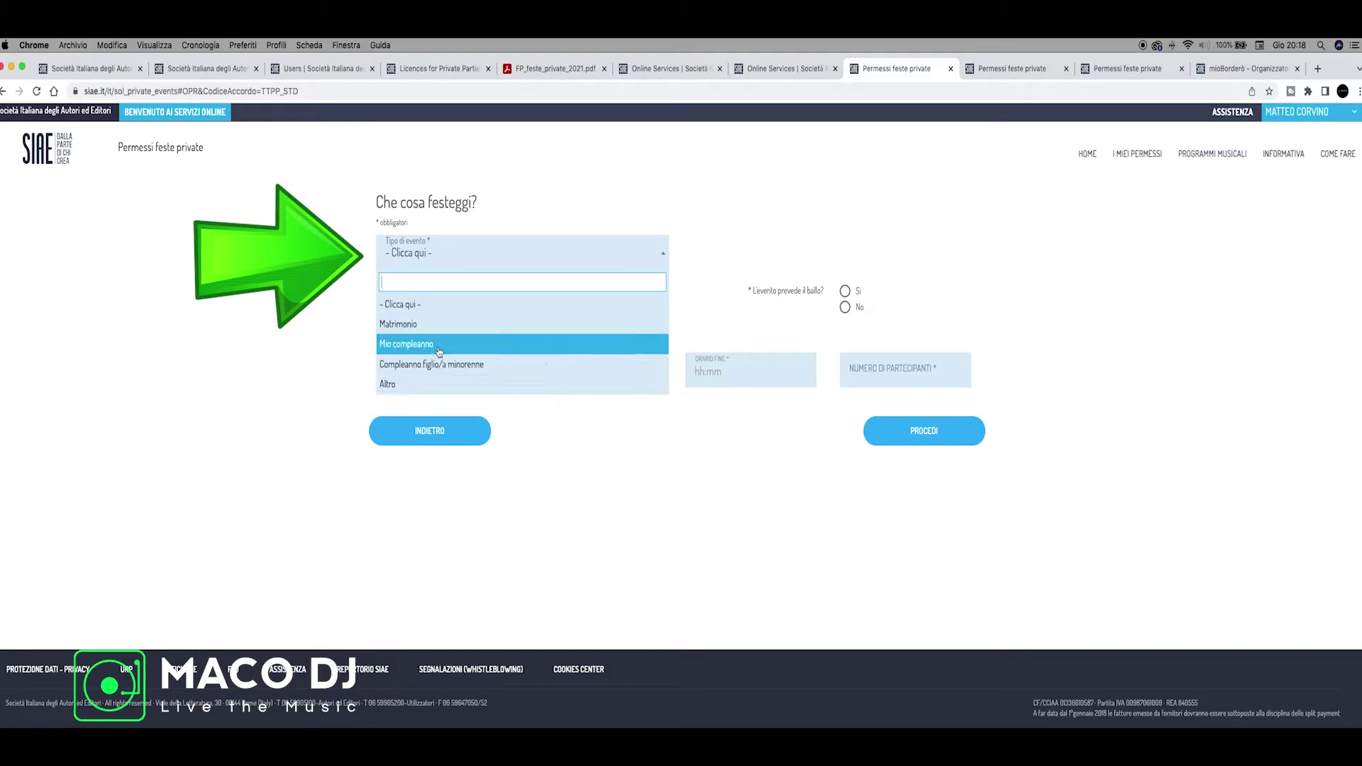
left_click(446, 326)
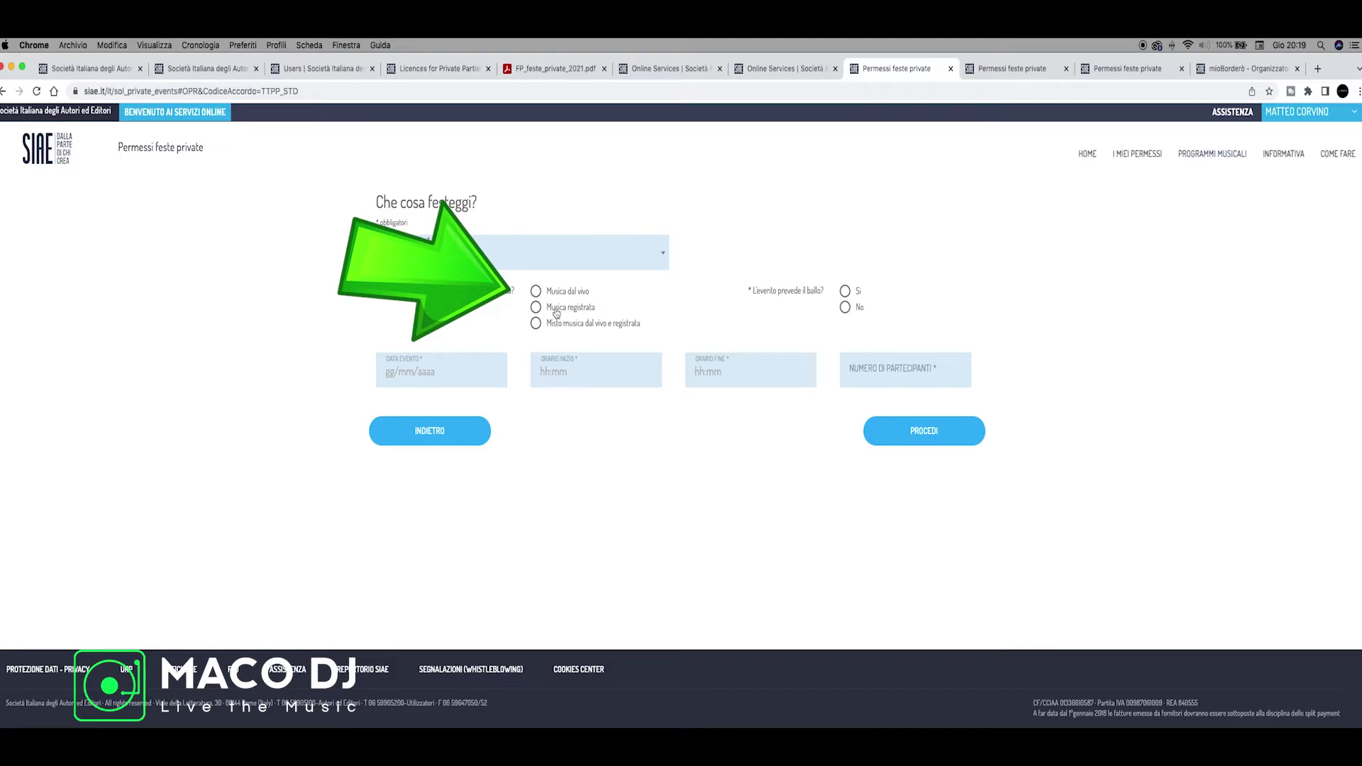
left_click(535, 307)
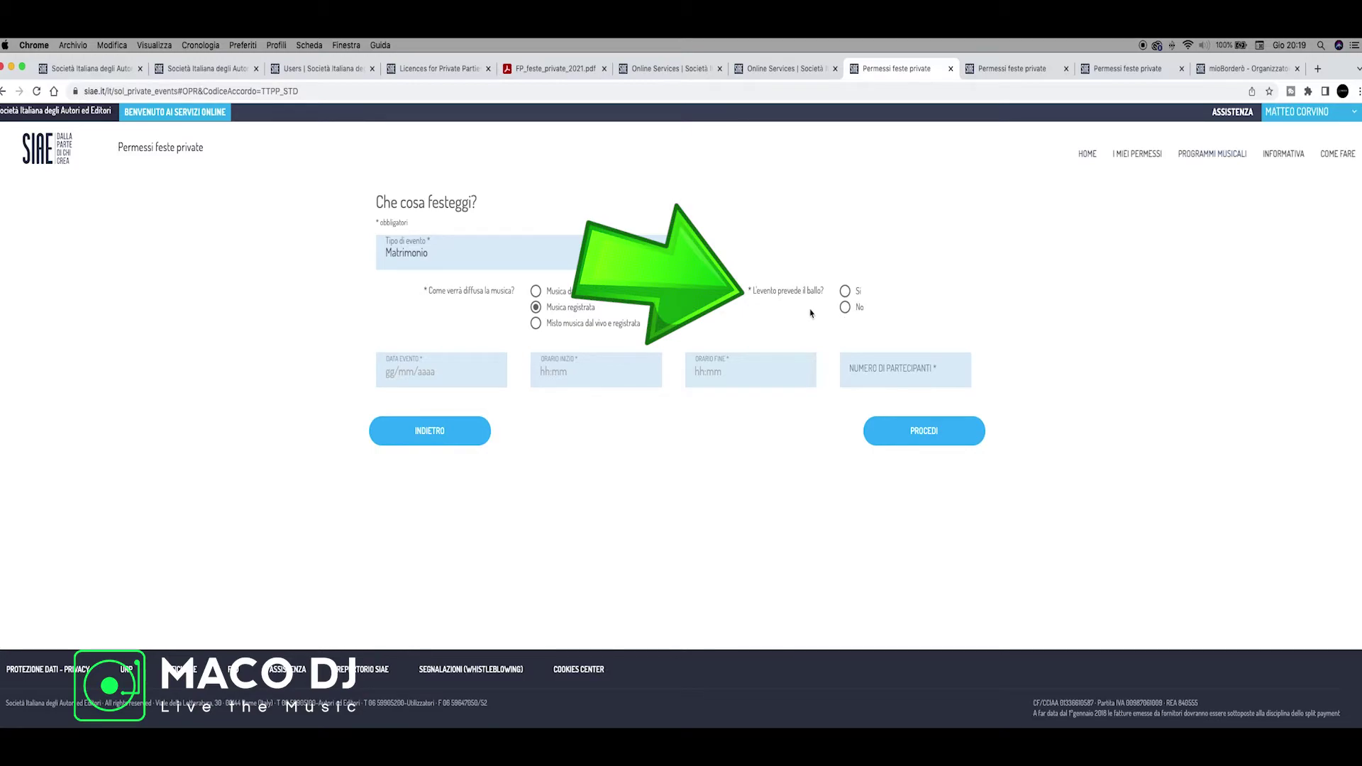
left_click(845, 291)
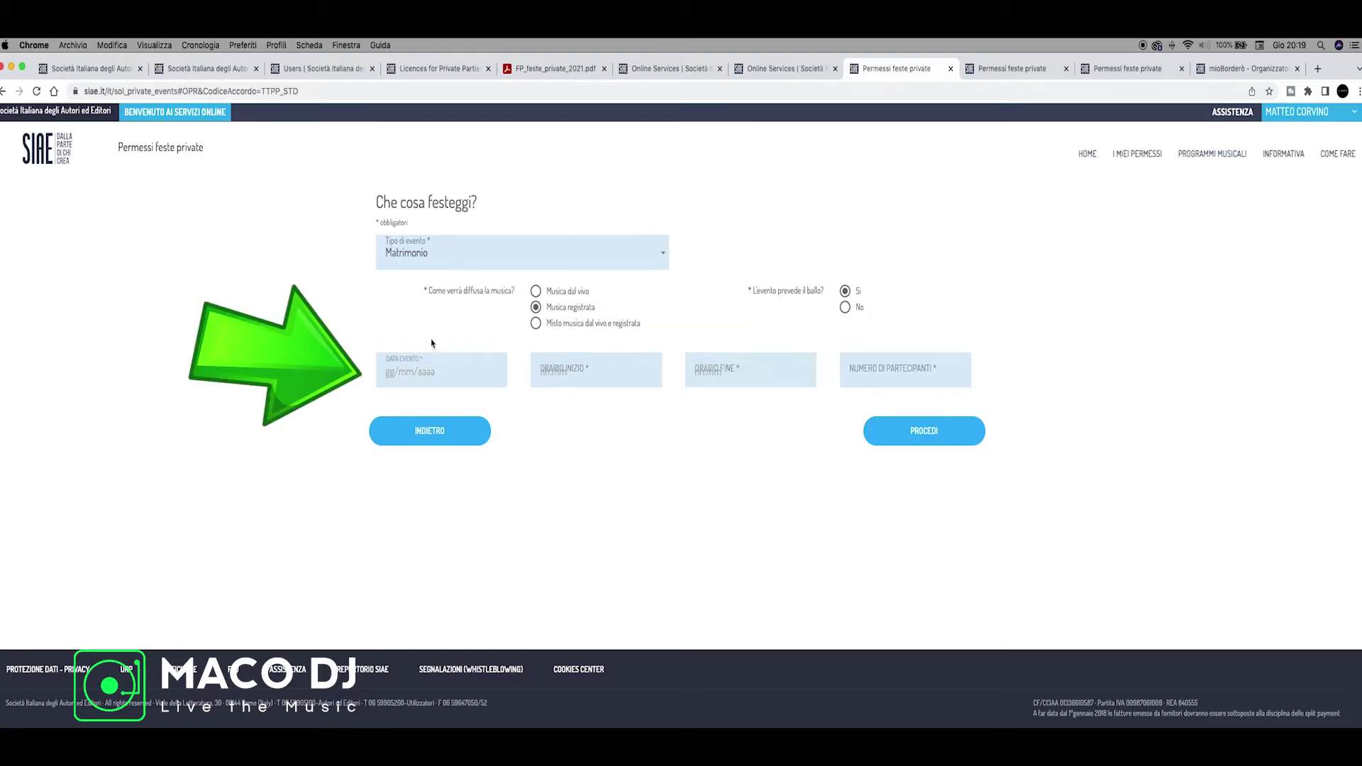
Step: Enter date 24/09/2022, 18:00 to 00:00, and 50 participants, then submit with PROCEDI
left_click(407, 367)
left_click(568, 370)
left_click(728, 368)
left_click(864, 368)
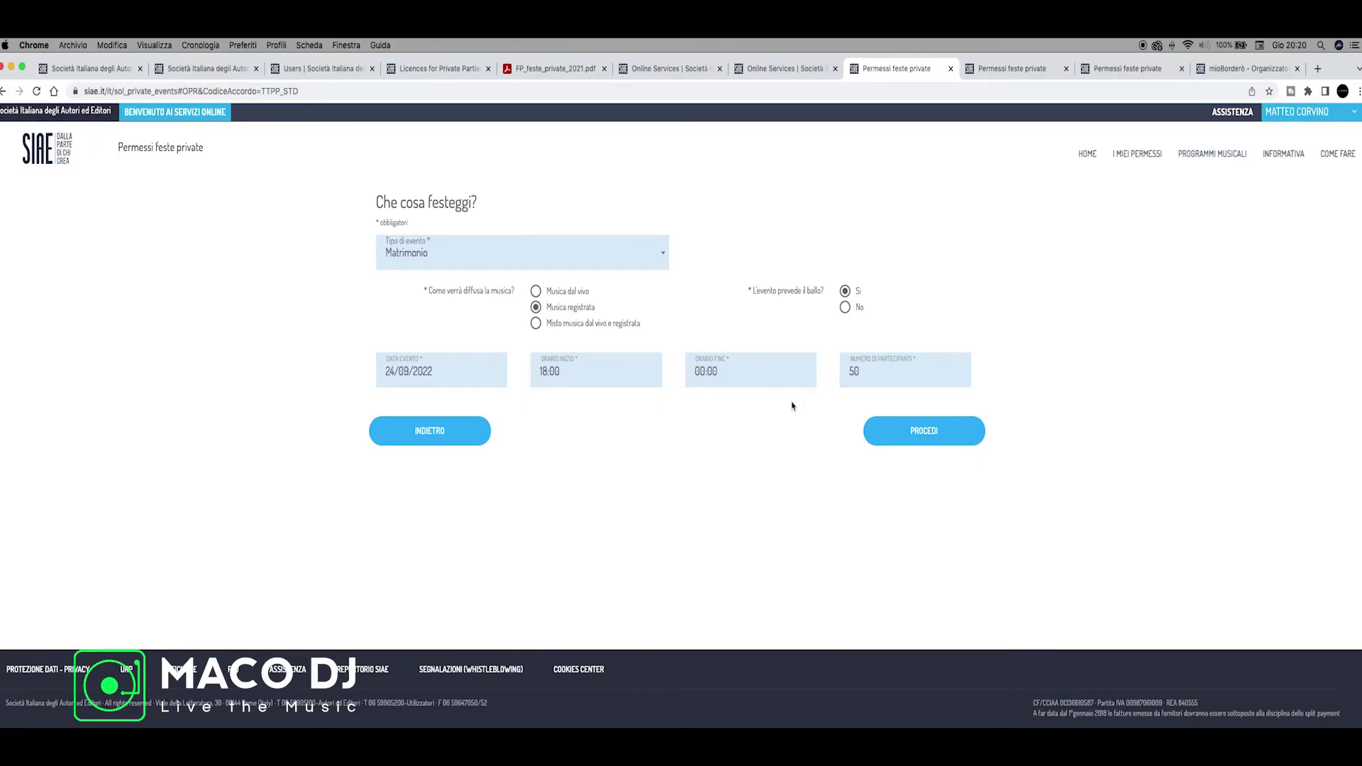
left_click(923, 439)
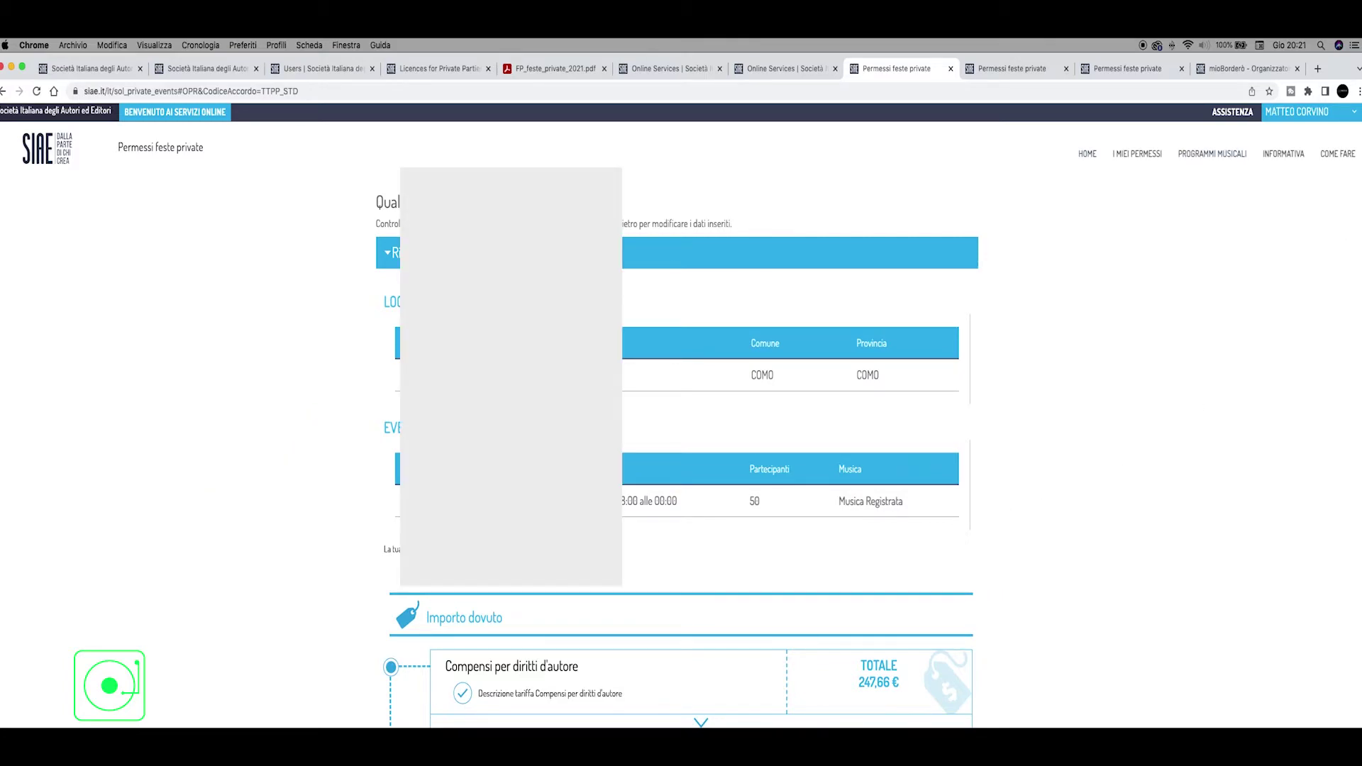
Step: Scroll to the Importo dovuto section and highlight the Saldo Finale total of 345,26 €
scroll(1358, 207, "down", 1)
scroll(1356, 283, "down", 8)
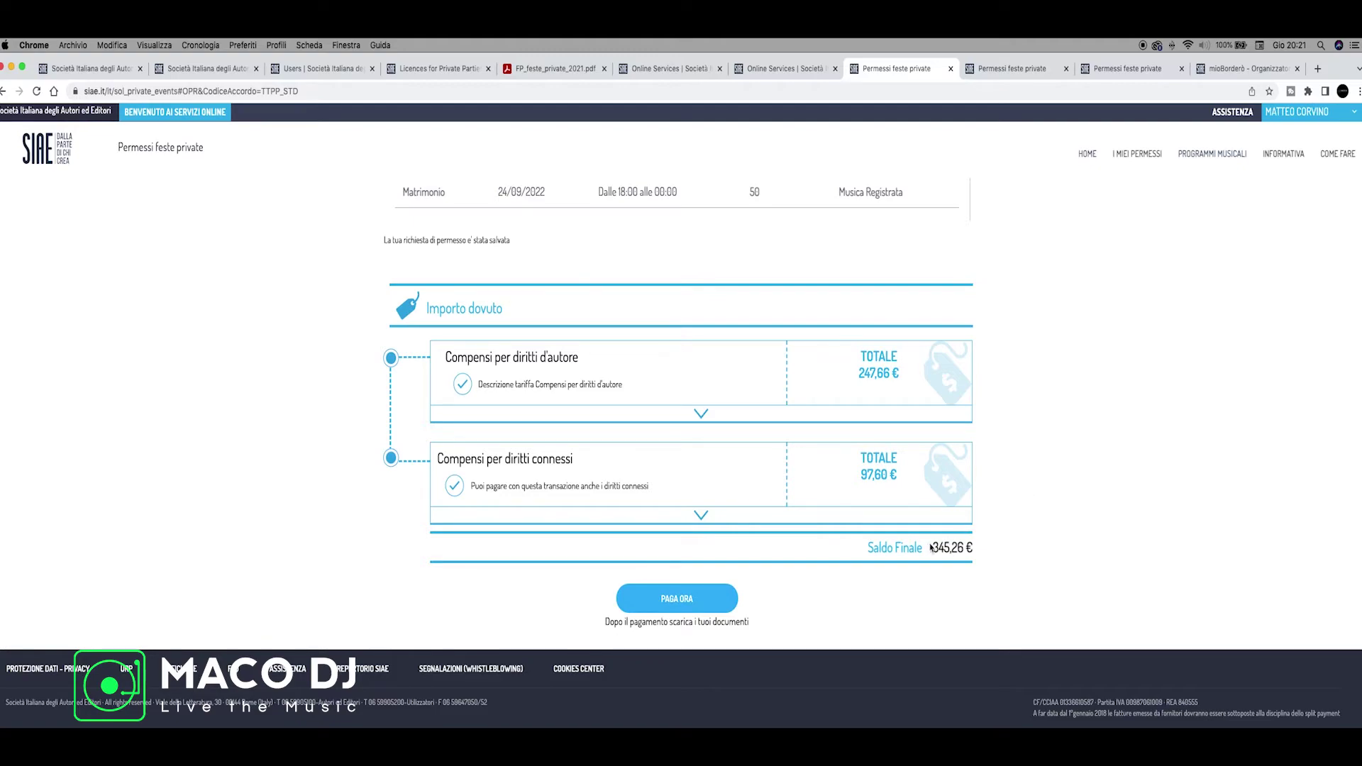
mouse_move(973, 547)
left_mouse_down()
mouse_move(900, 542)
mouse_move(976, 546)
left_mouse_up()
Step: Clear the highlight and begin paying the permit fees with PAGA ORA
left_click(977, 546)
left_click(660, 599)
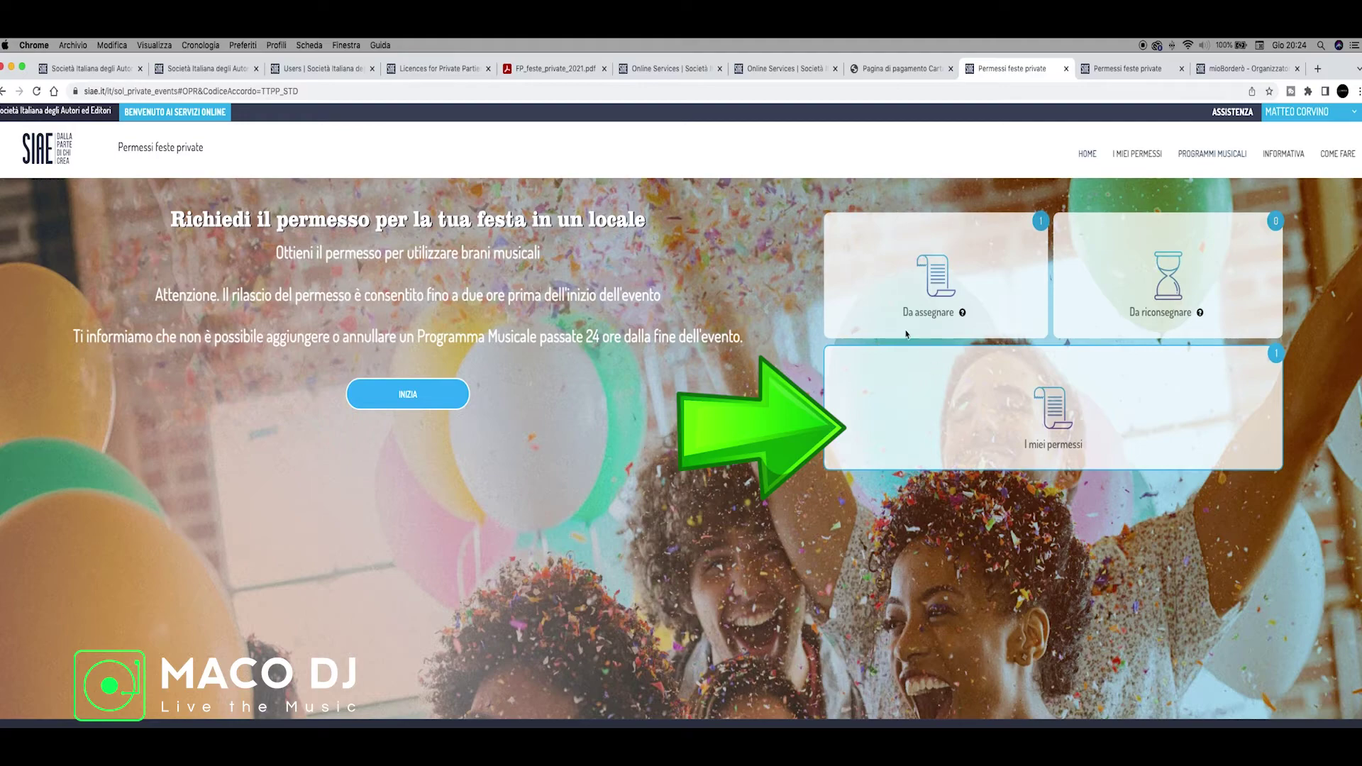
Step: Open the wedding permit's summary from I miei permessi and scroll to Elenco programmi musicali
left_click(933, 419)
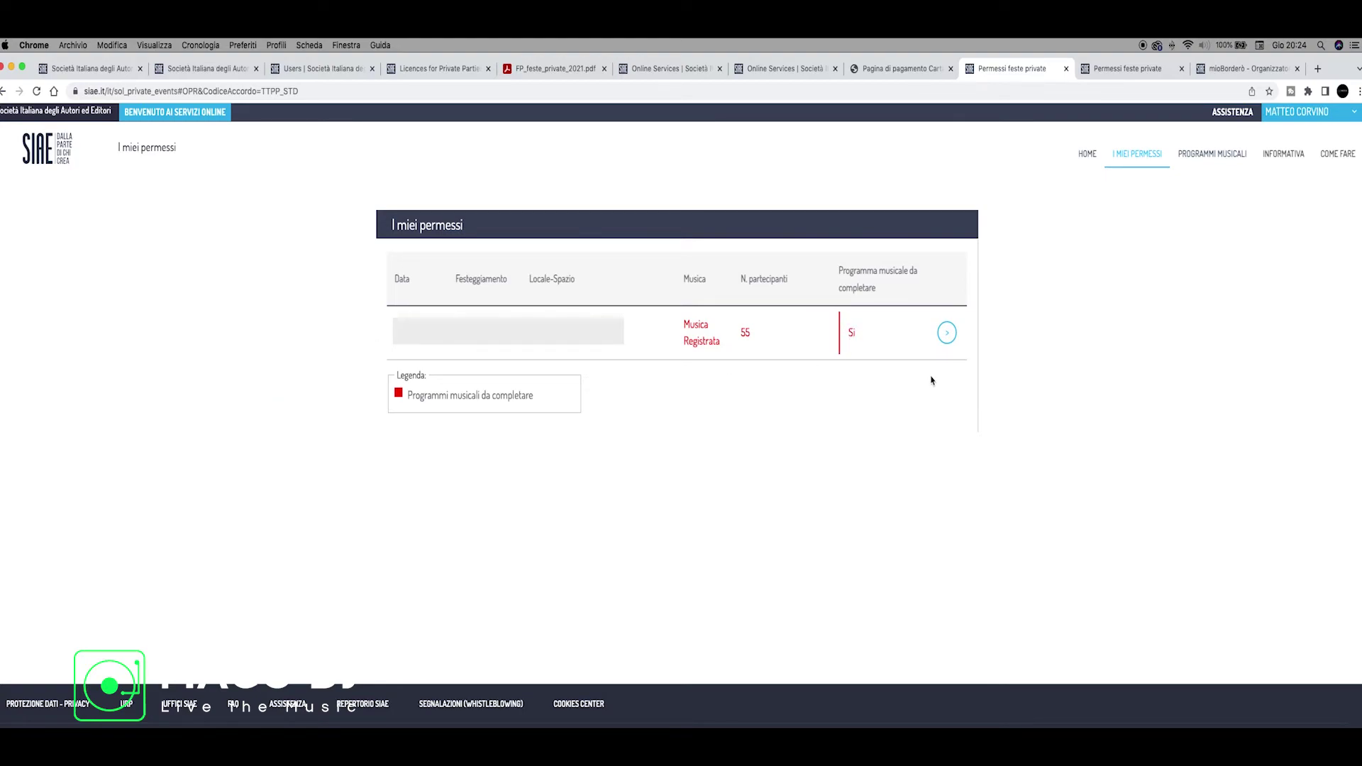
left_click(947, 334)
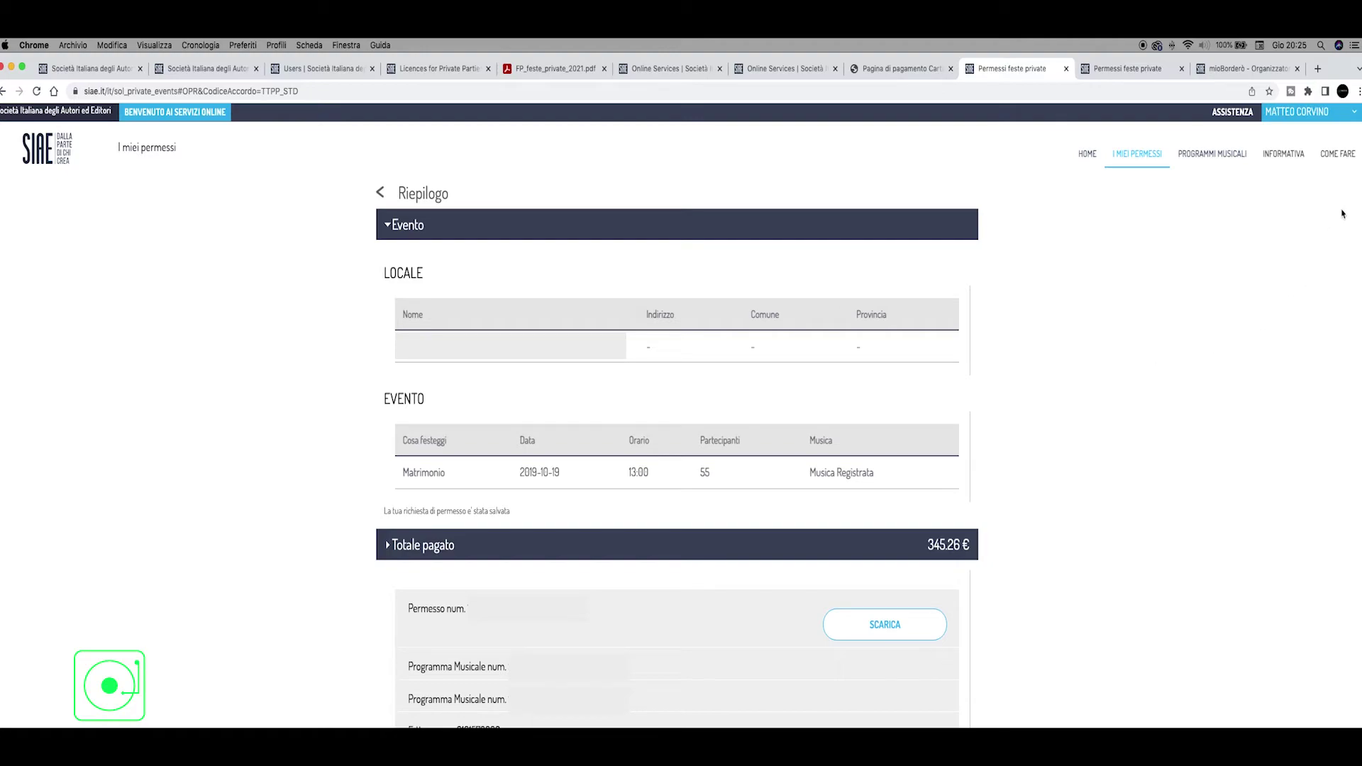
scroll(1343, 220, "down", 5)
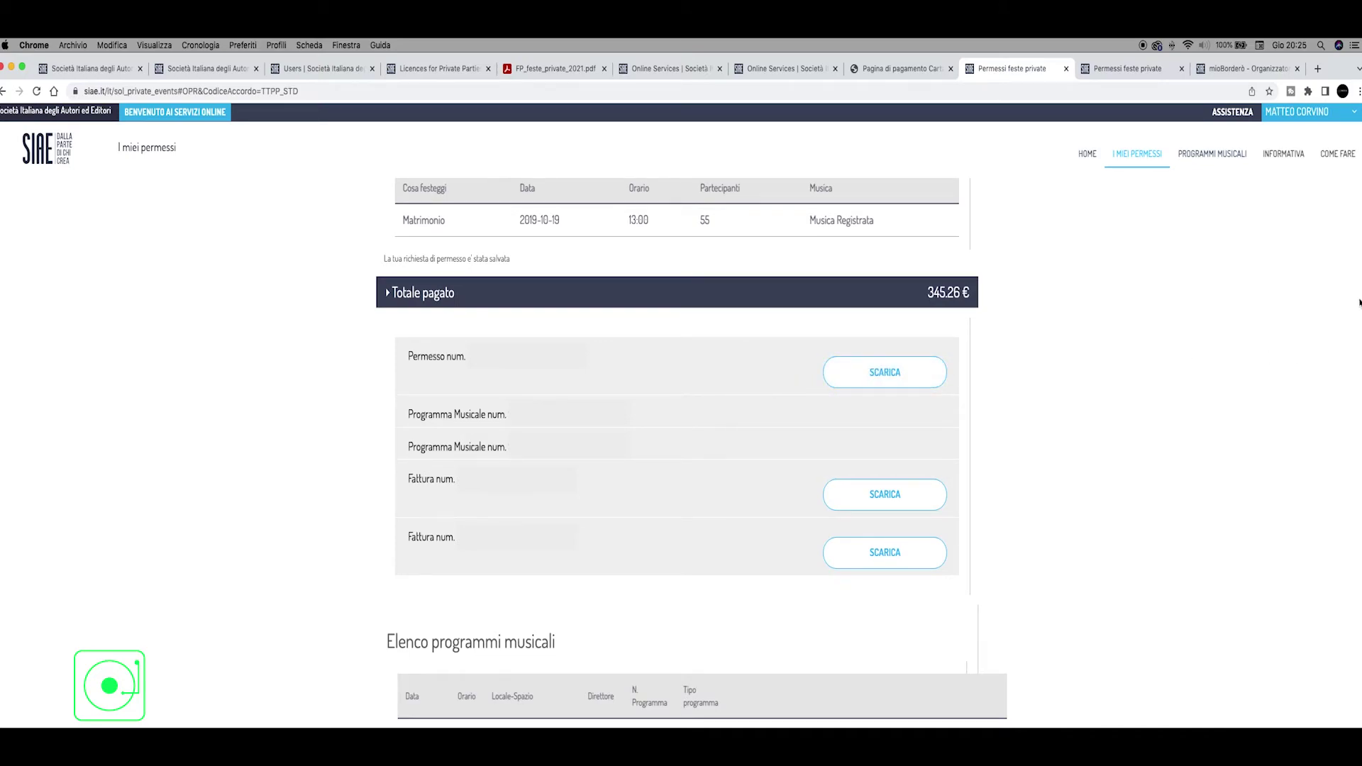
scroll(1348, 319, "down", 5)
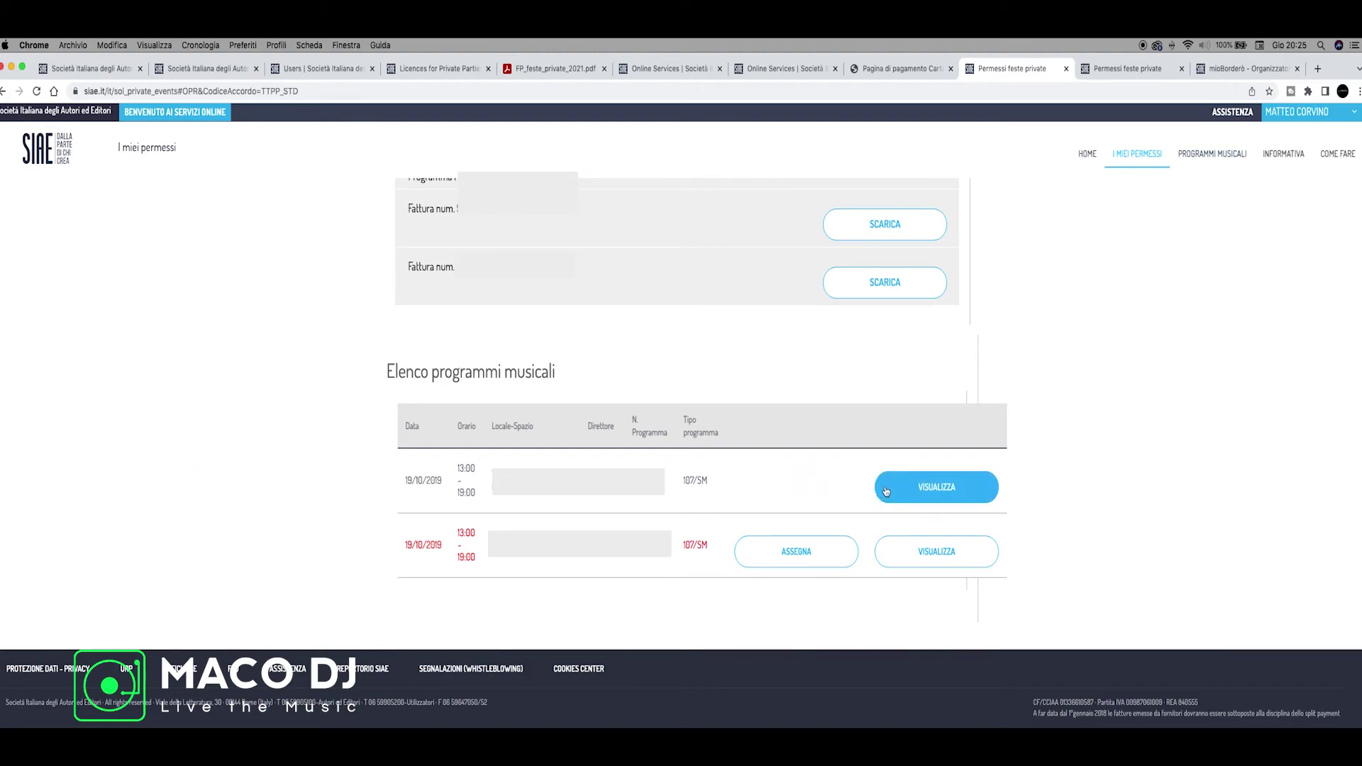
Step: Assign the 107/SM music programme to the DJ as Direttore Esecuzione, found by e-mail, leaving band name empty
left_click(805, 561)
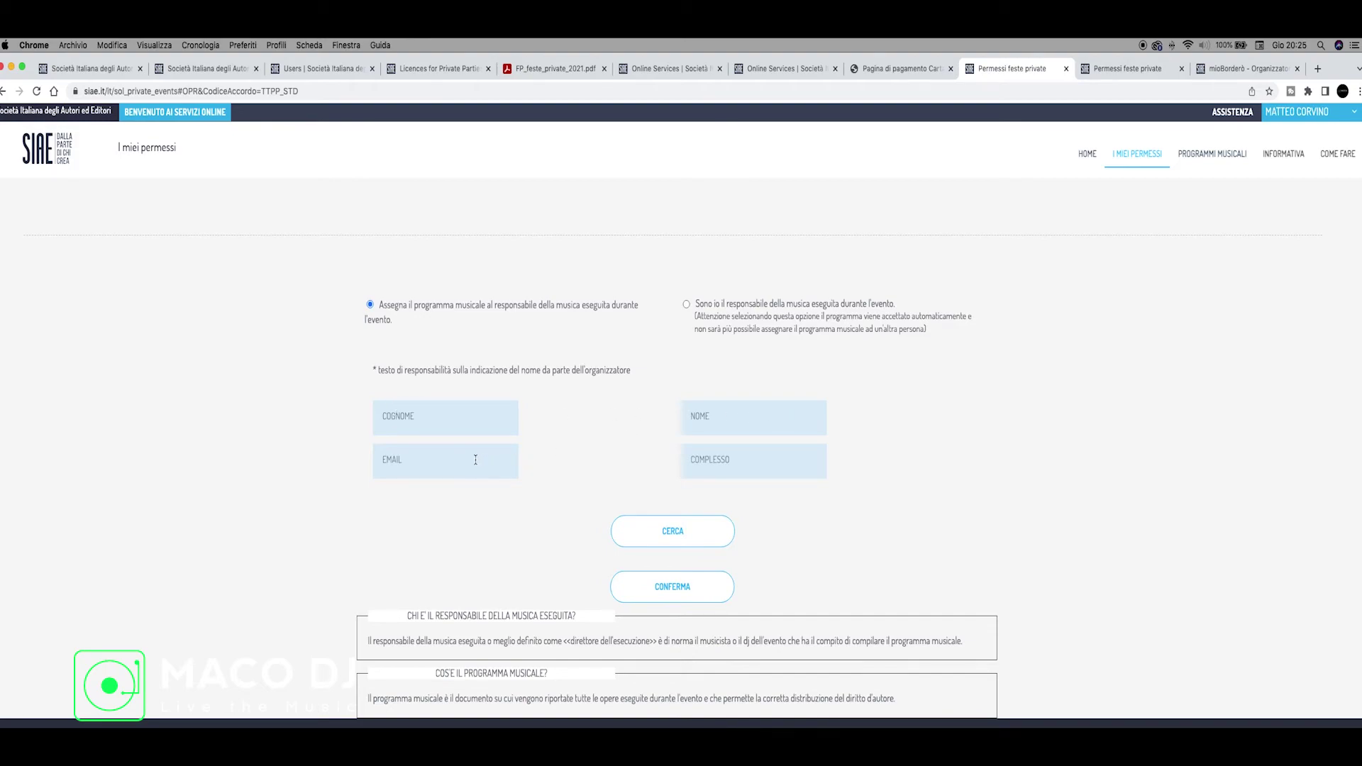
left_click(747, 461)
left_click(566, 469)
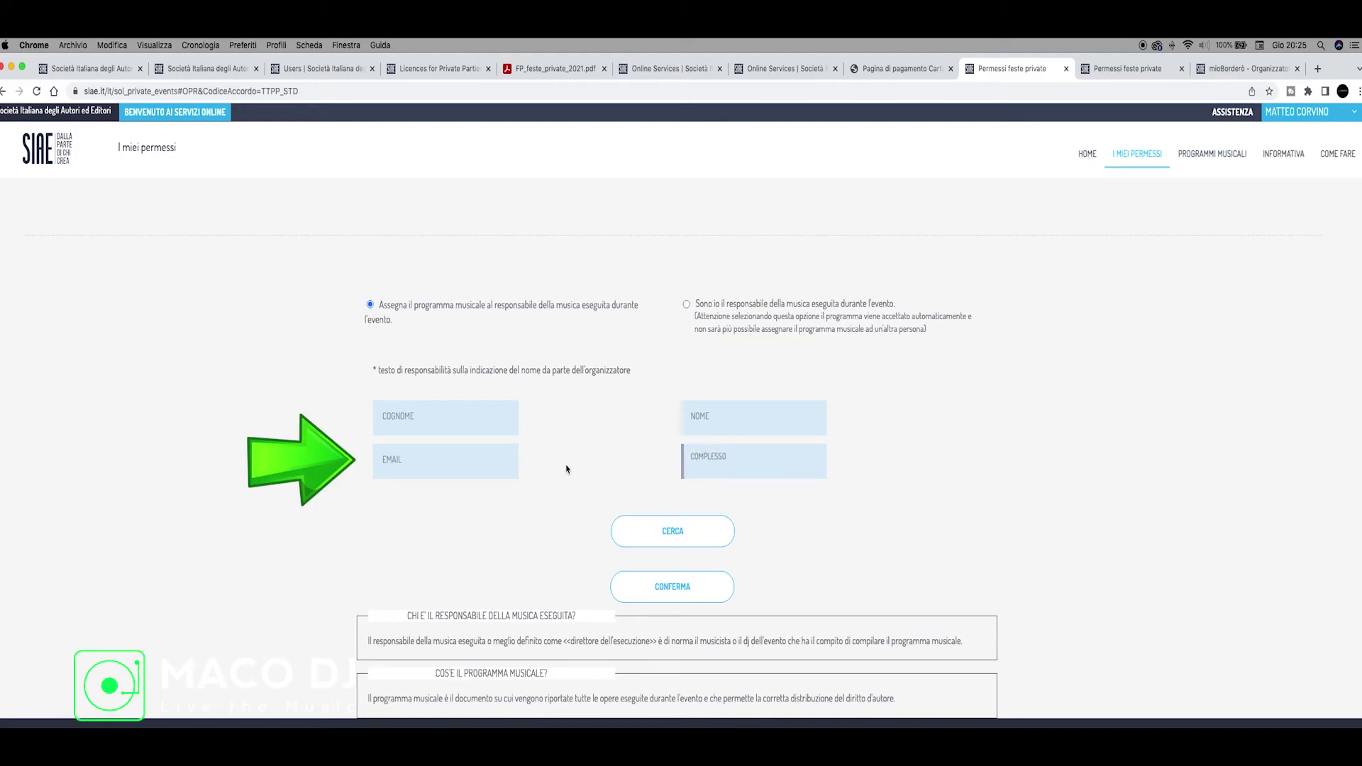
left_click(503, 464)
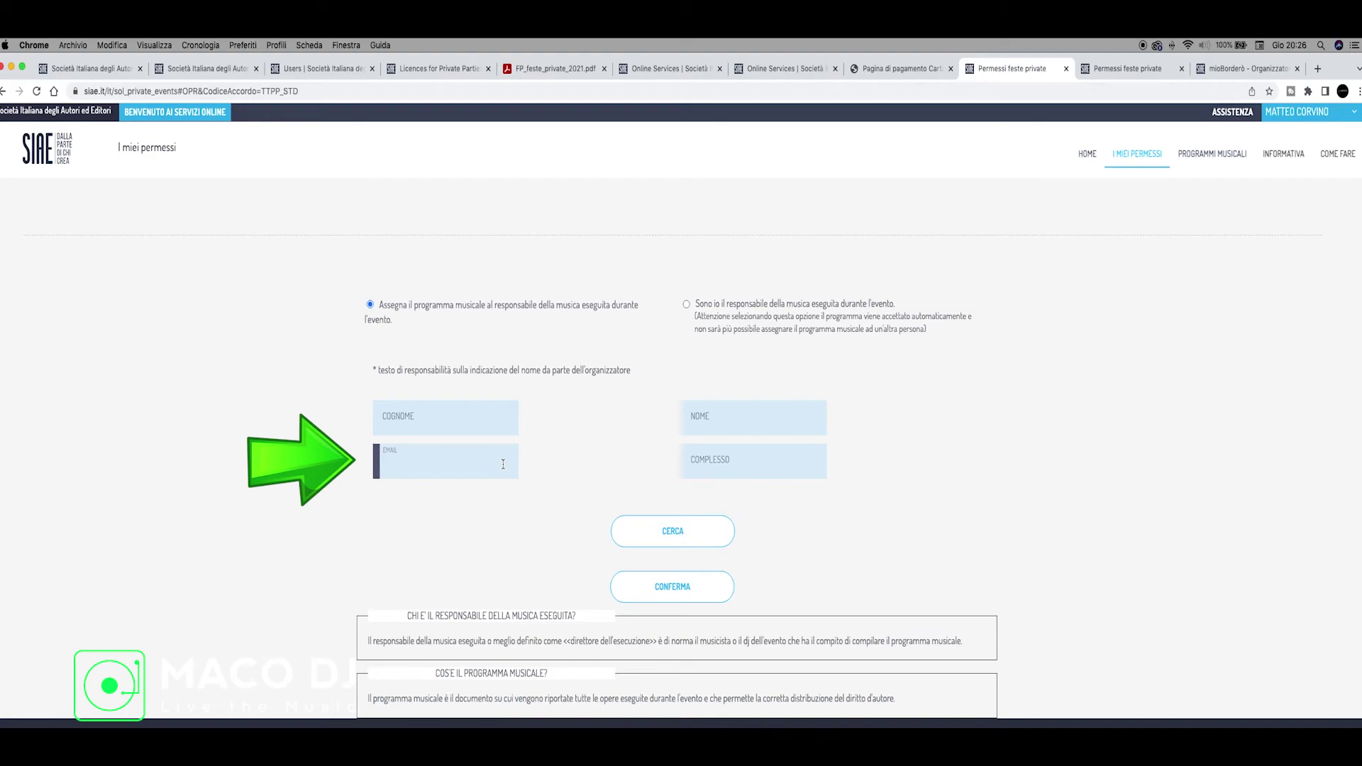
key("ctrl+v")
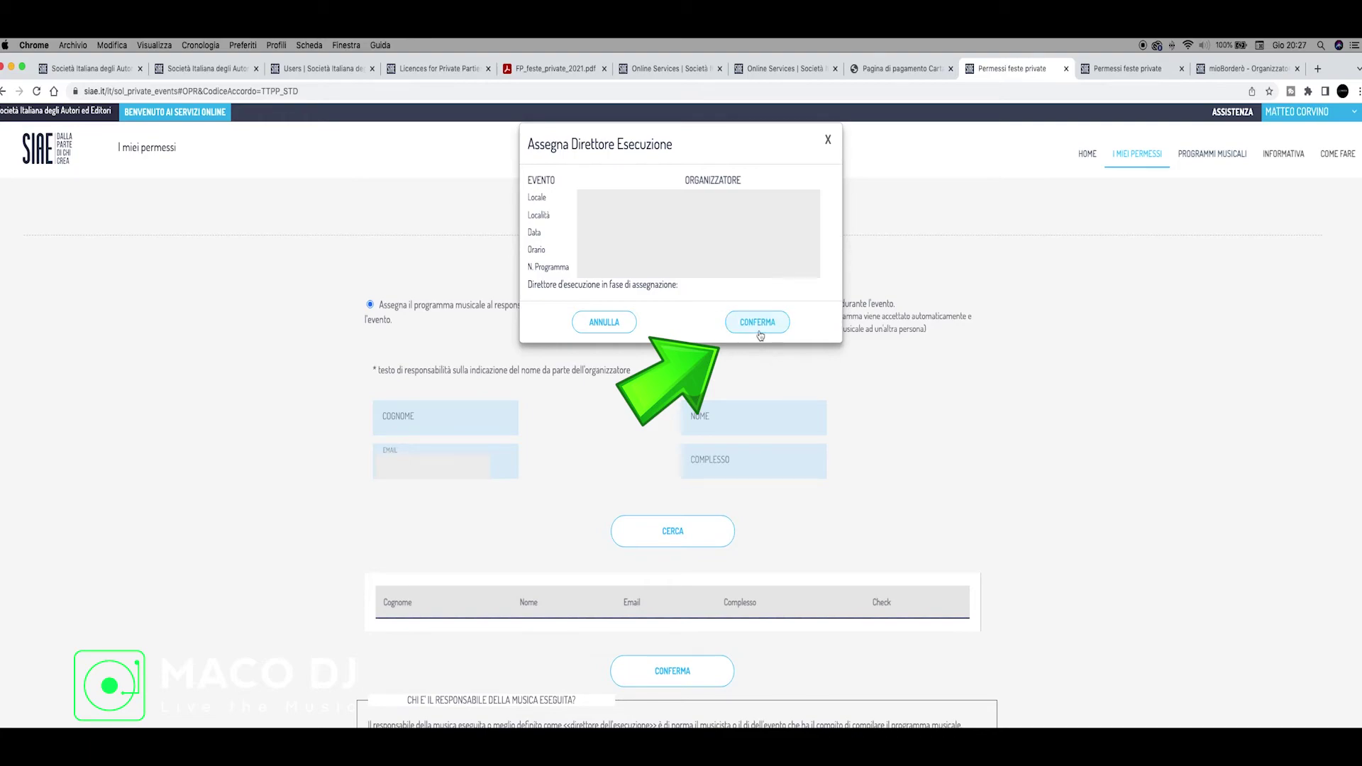
left_click(755, 328)
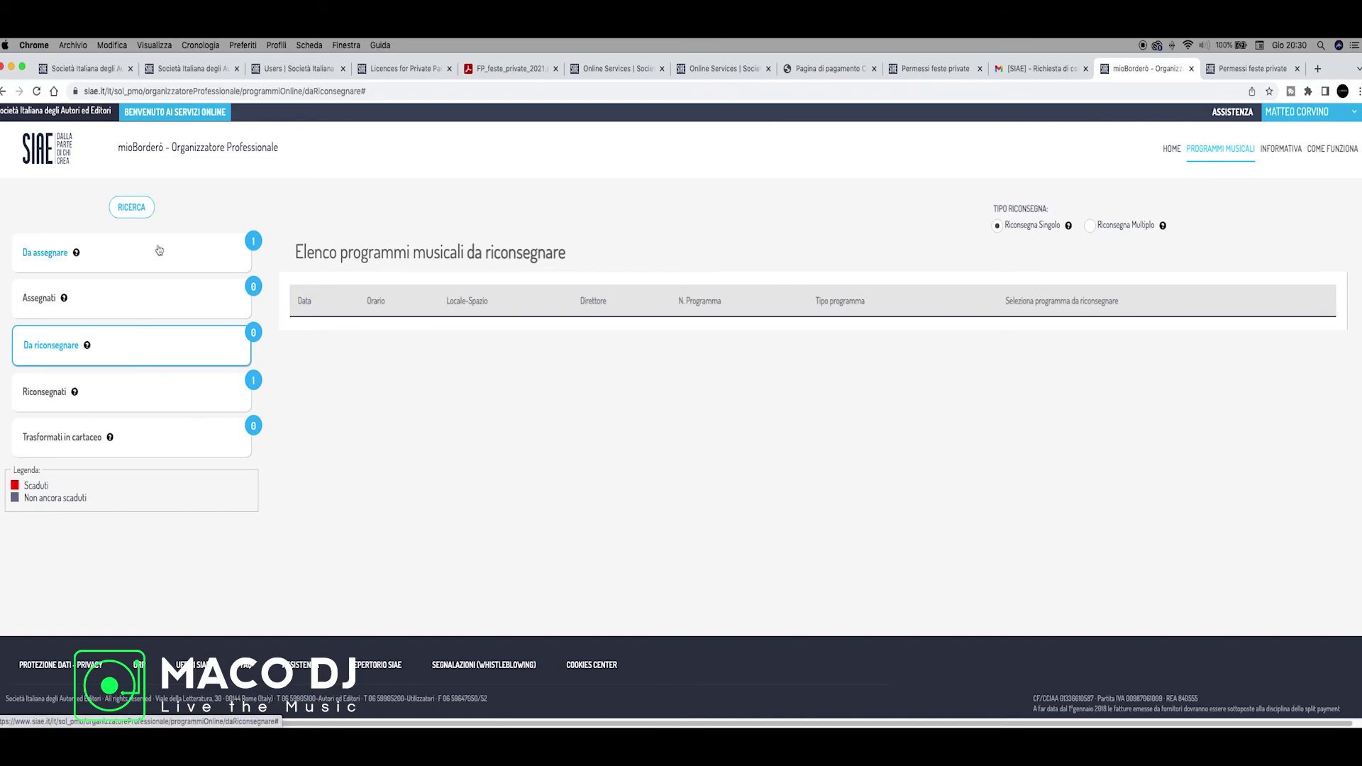
Step: List the Riconsegnati programmes in mioBorderò, showing the 107/SM programme of 19/10/2019, 13:00–19:00
left_click(84, 394)
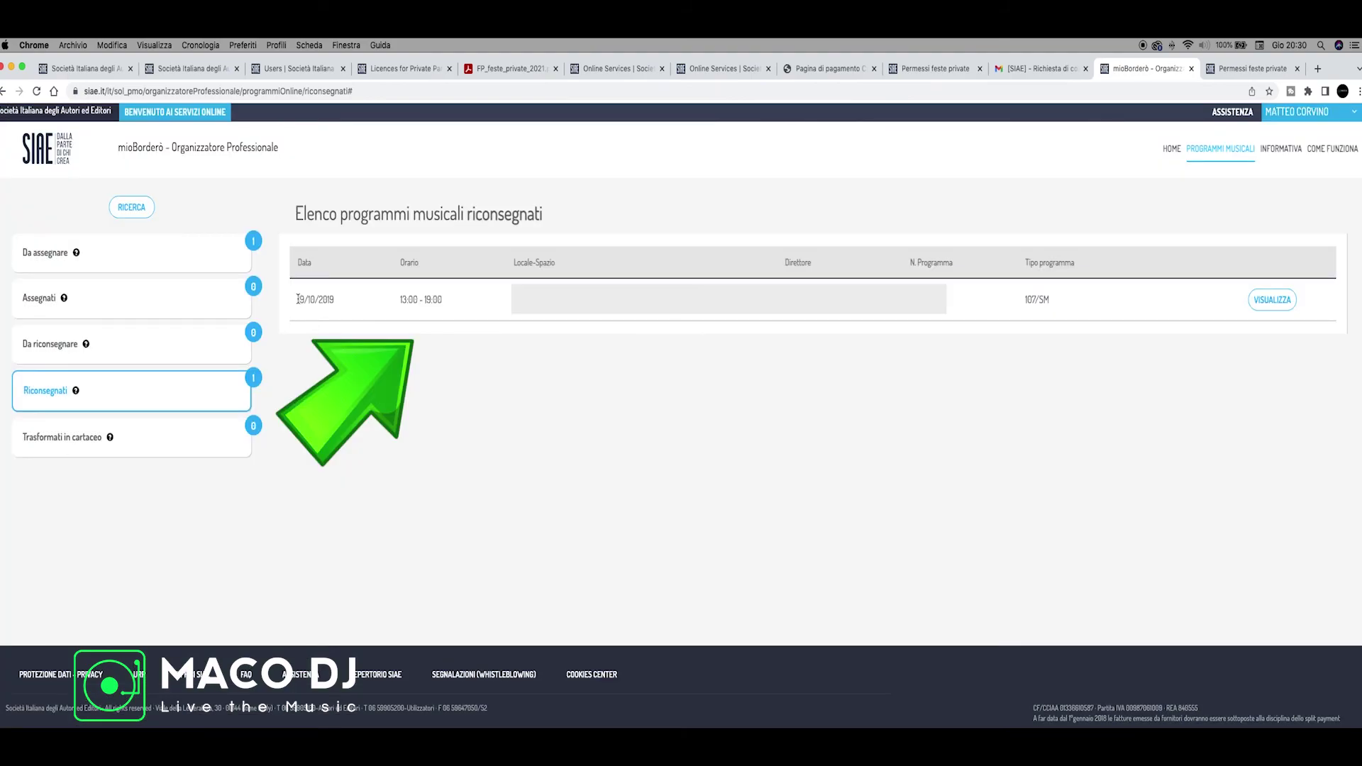
left_click(1033, 298)
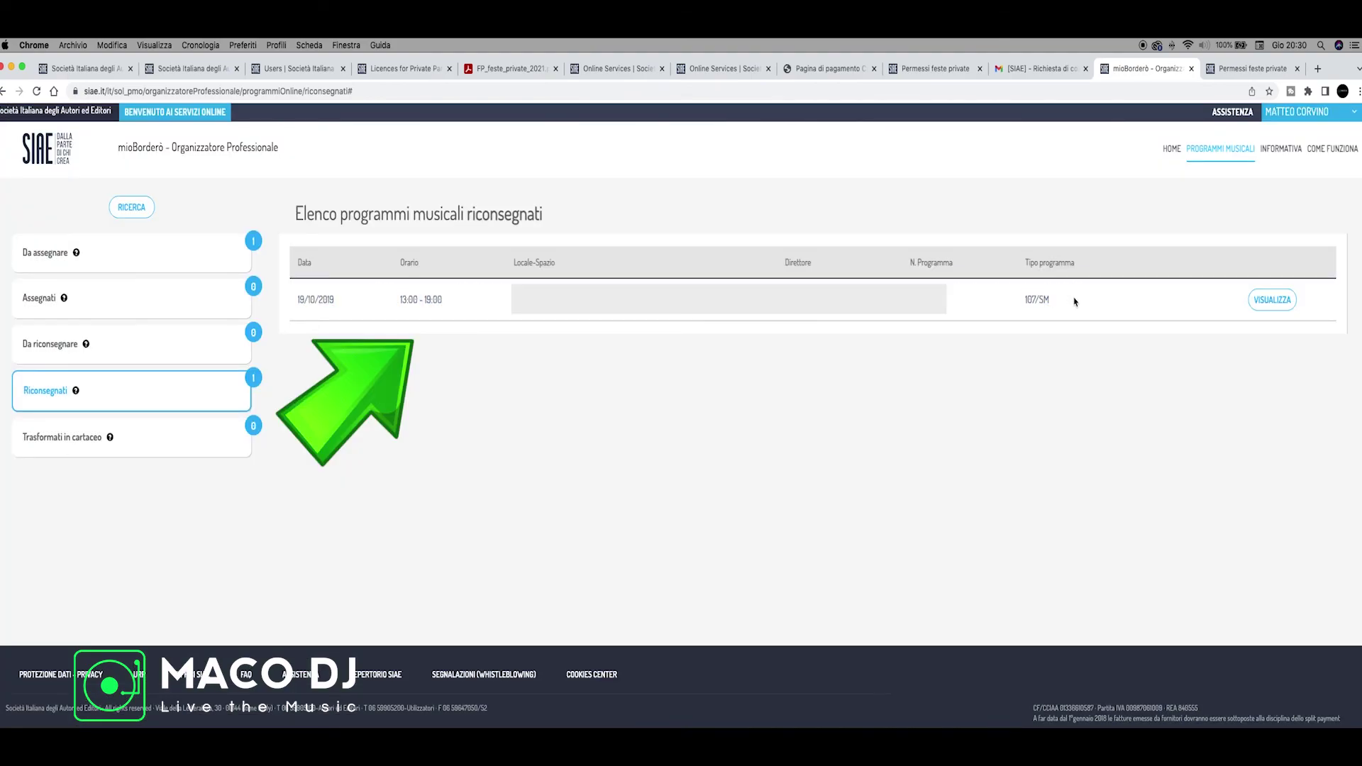